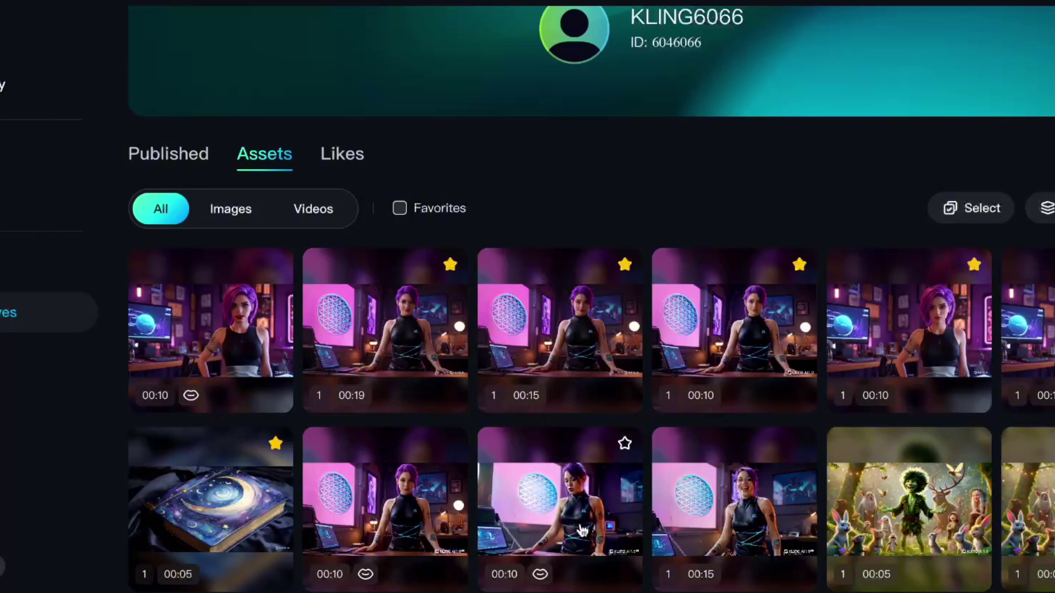
Review the two 10-second lip-synced clips of the avatar at the desk in the assets.
left_click(583, 530)
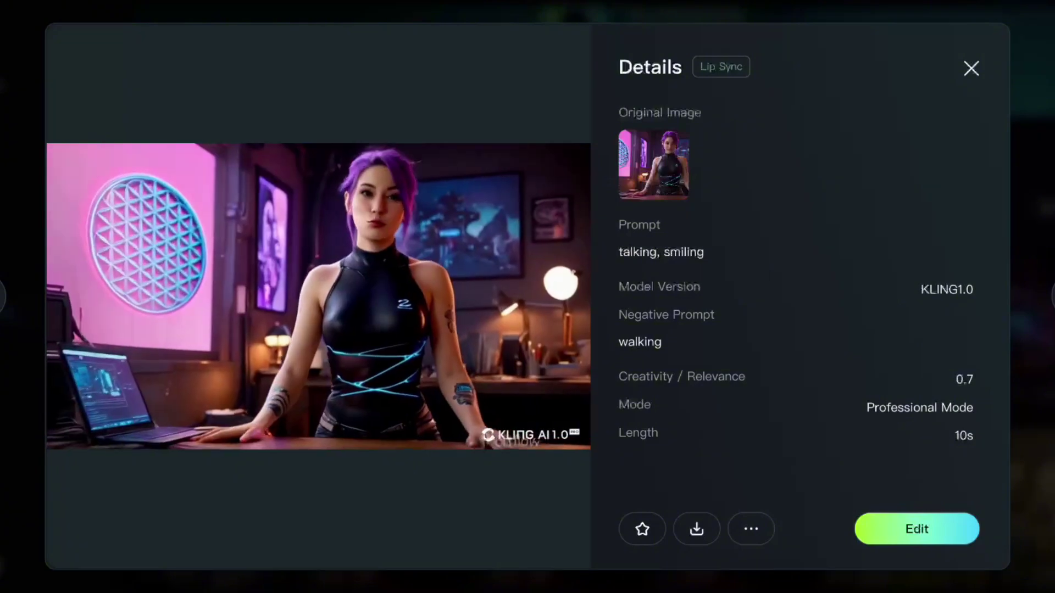
left_click(971, 69)
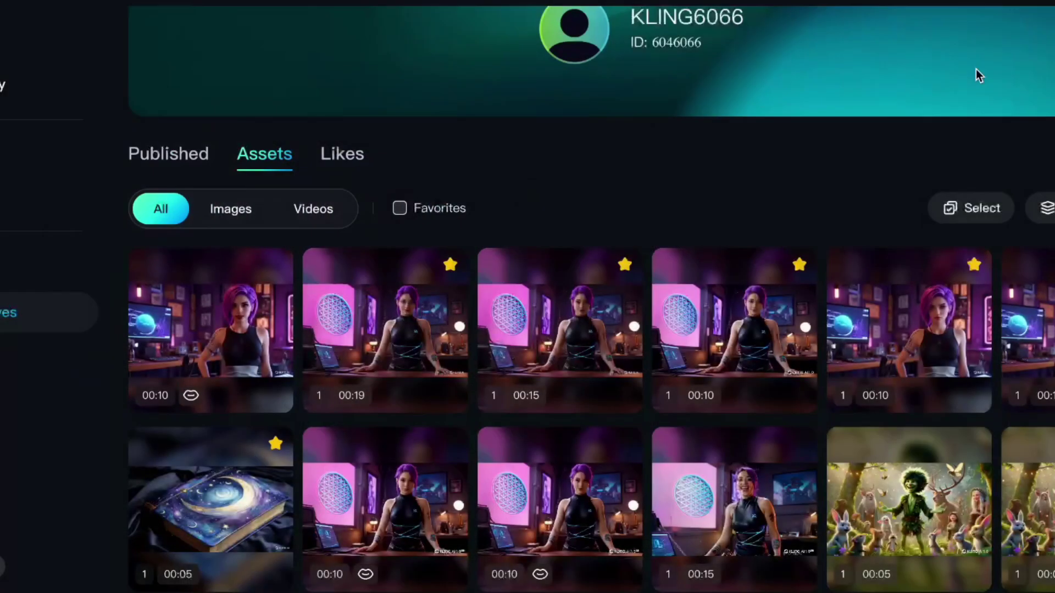
left_click(351, 542)
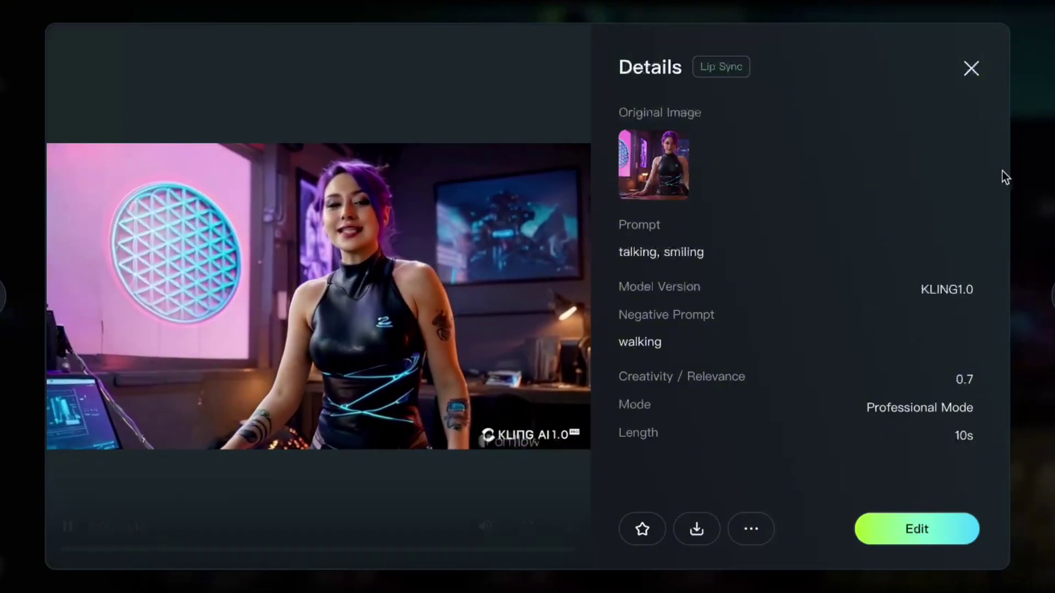
left_click(970, 77)
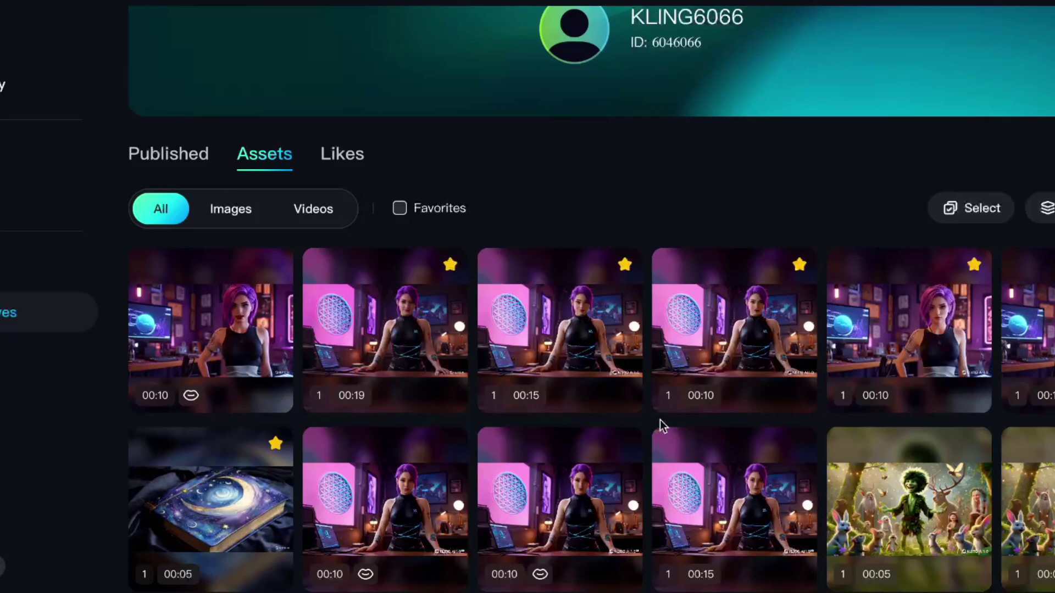
Examine the prompt and negative prompt of the 10-second avatar video described as "professional, teacher, engaged eyes".
left_click(210, 329)
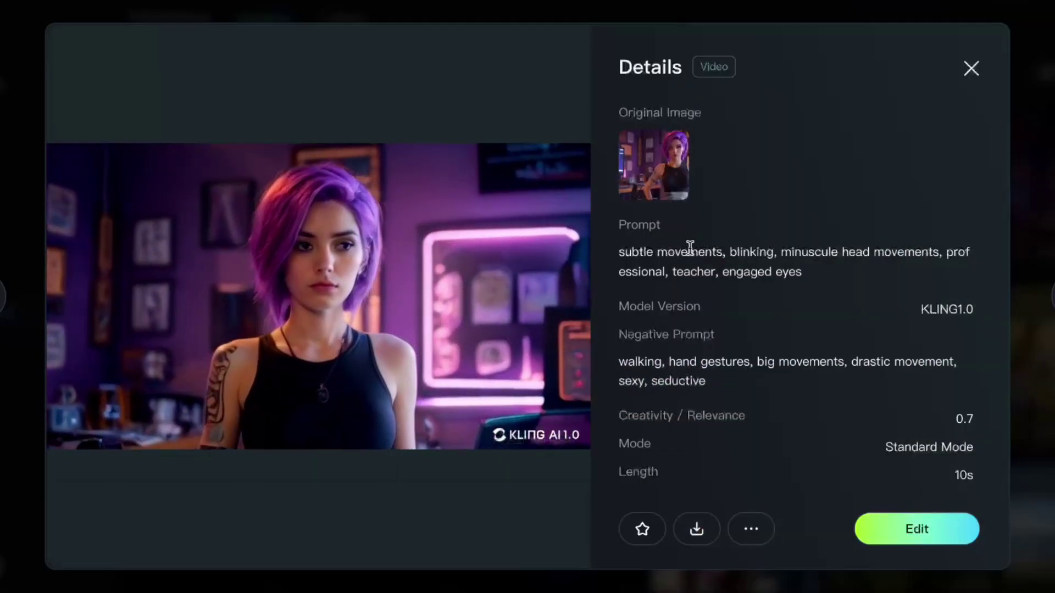
left_click_drag(620, 252, 810, 279)
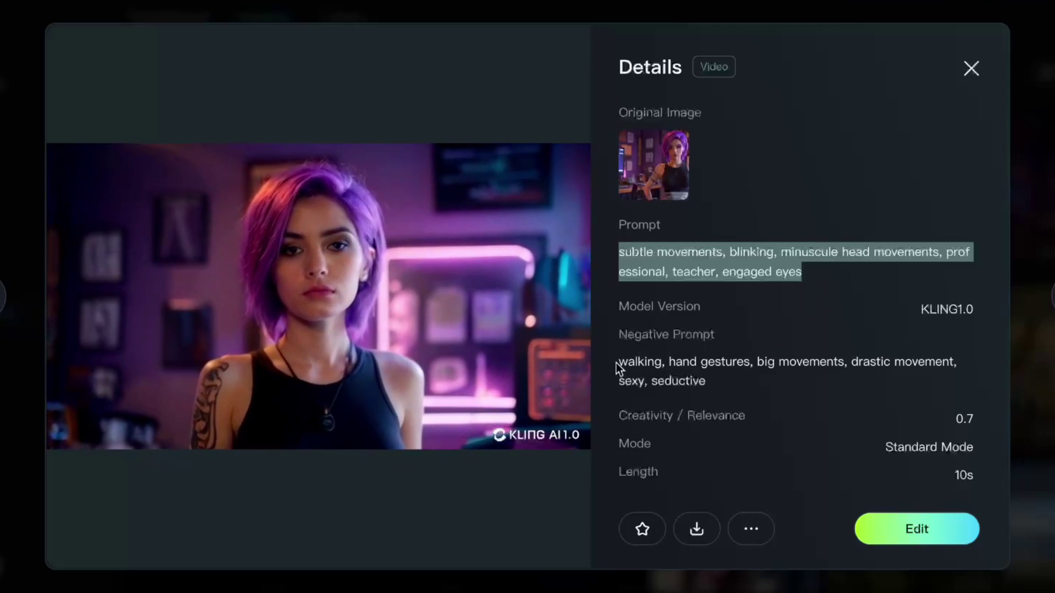
left_click_drag(619, 363, 735, 388)
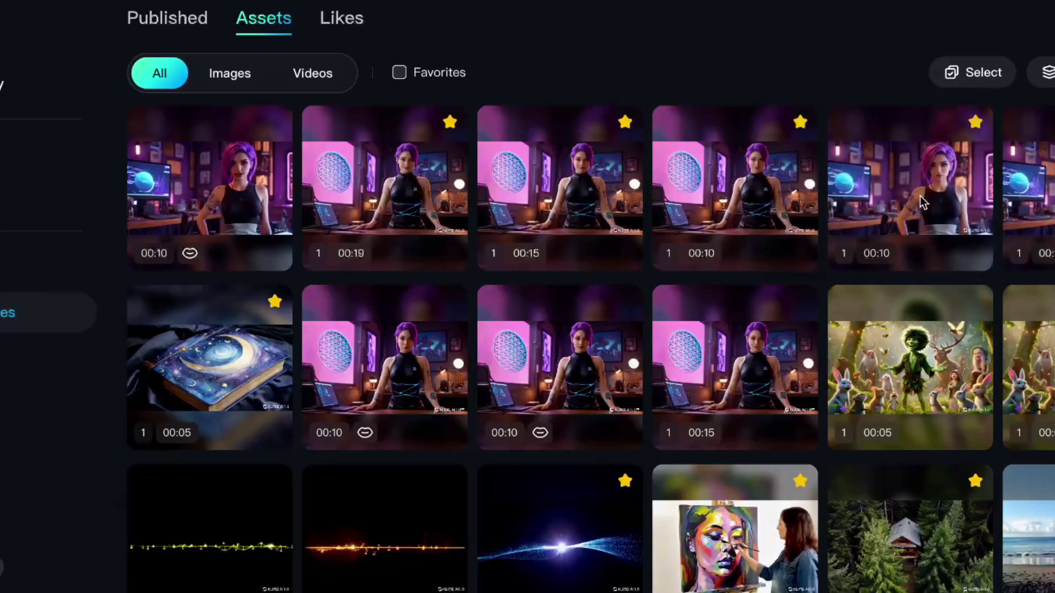
Examine the "confidence, teacher, engaged eye contact" prompt wording of the favorited 10-second close-up avatar clip, and play its lip-synced version.
left_click(920, 196)
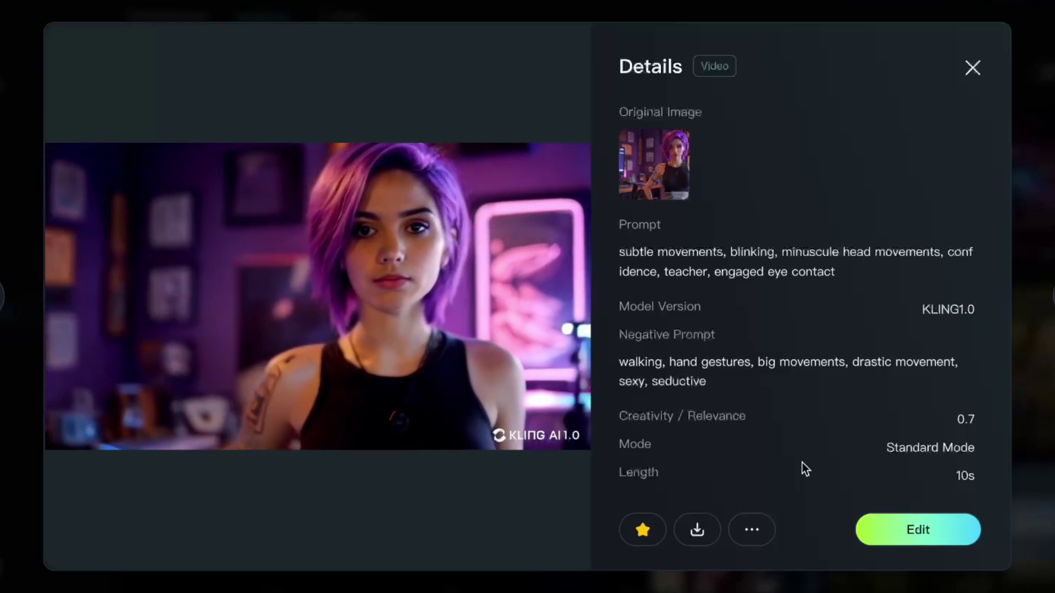
left_click_drag(714, 273, 851, 279)
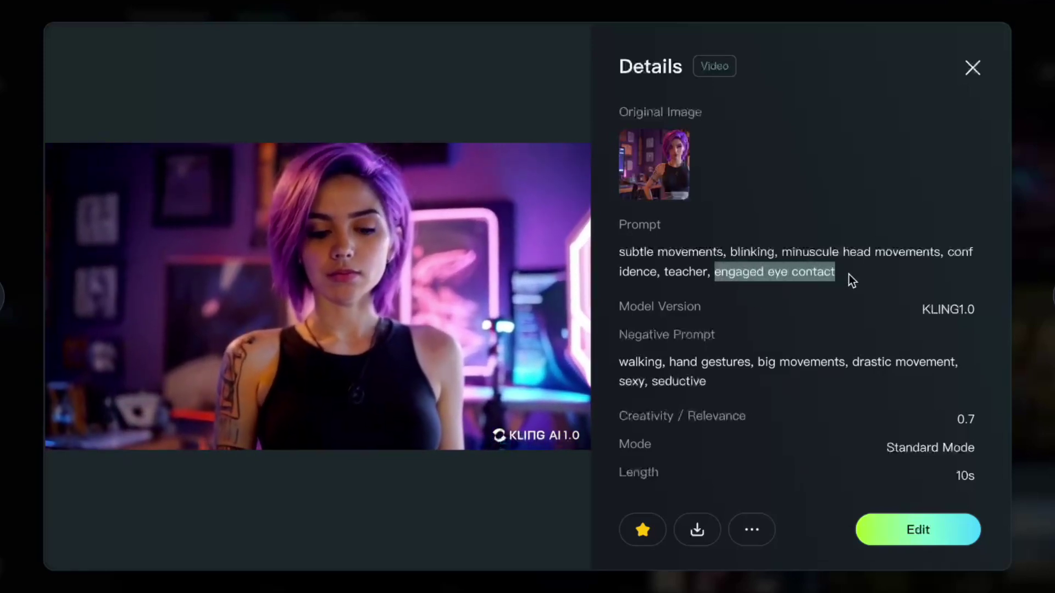
left_click(949, 250)
left_click_drag(949, 251, 942, 292)
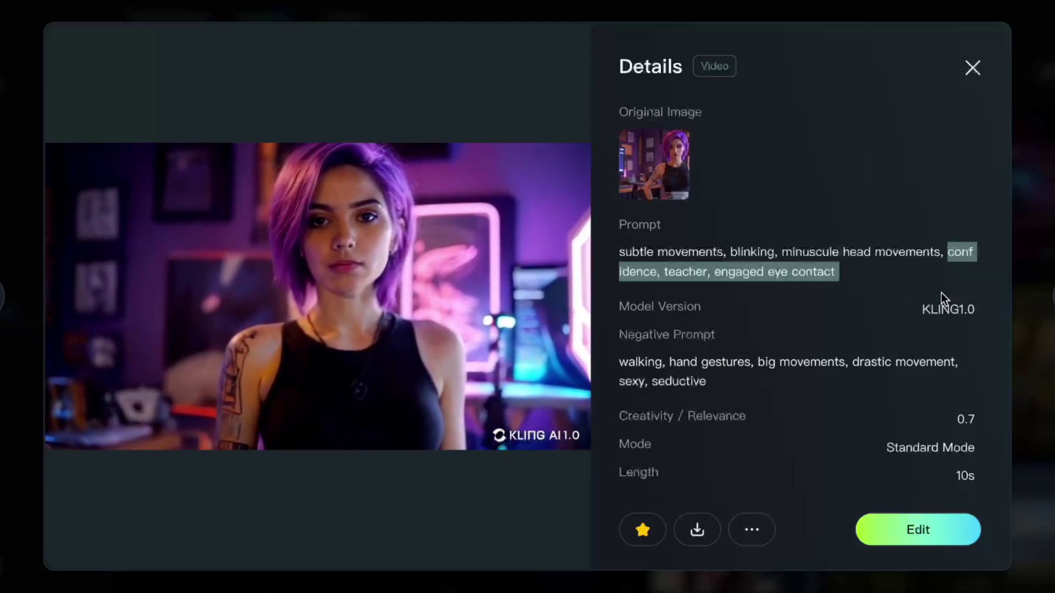
left_click(913, 88)
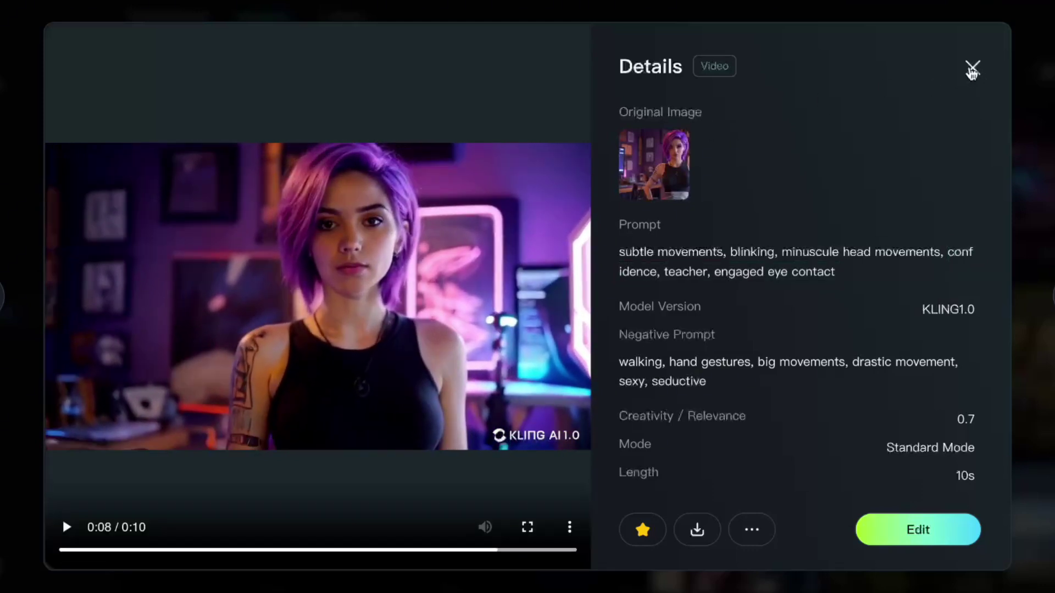
left_click(973, 69)
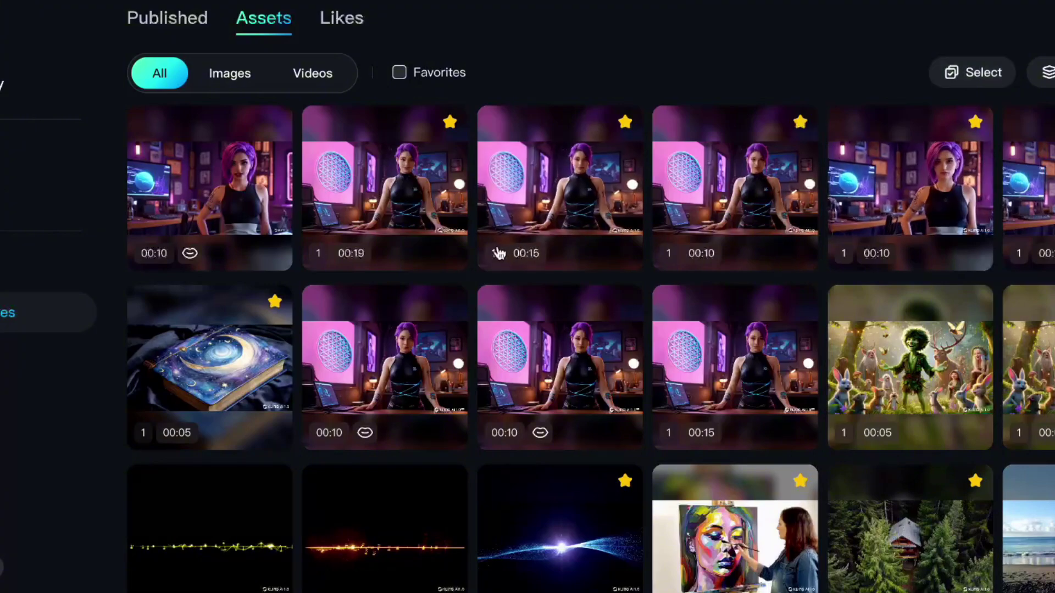
left_click(190, 188)
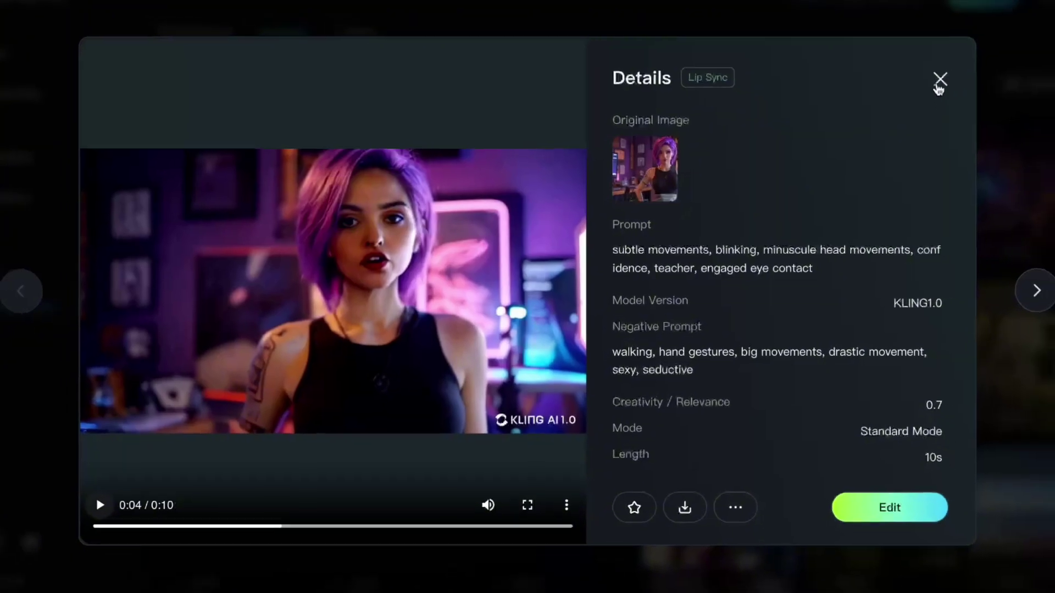
left_click(973, 68)
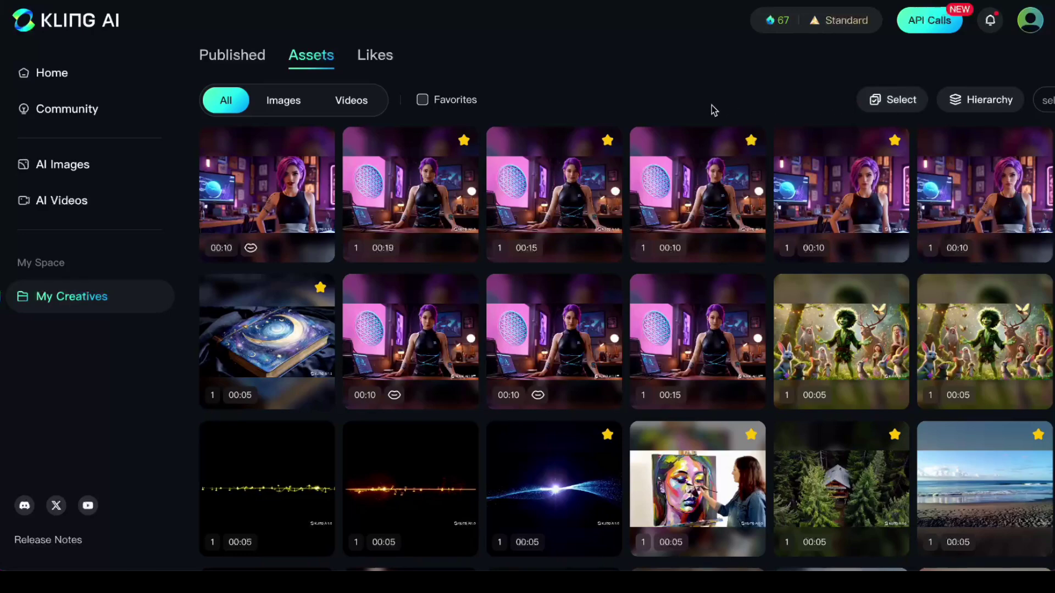
Play the 10-second clip of the avatar at the desk and compare it with the extended 15-second versions.
left_click(681, 184)
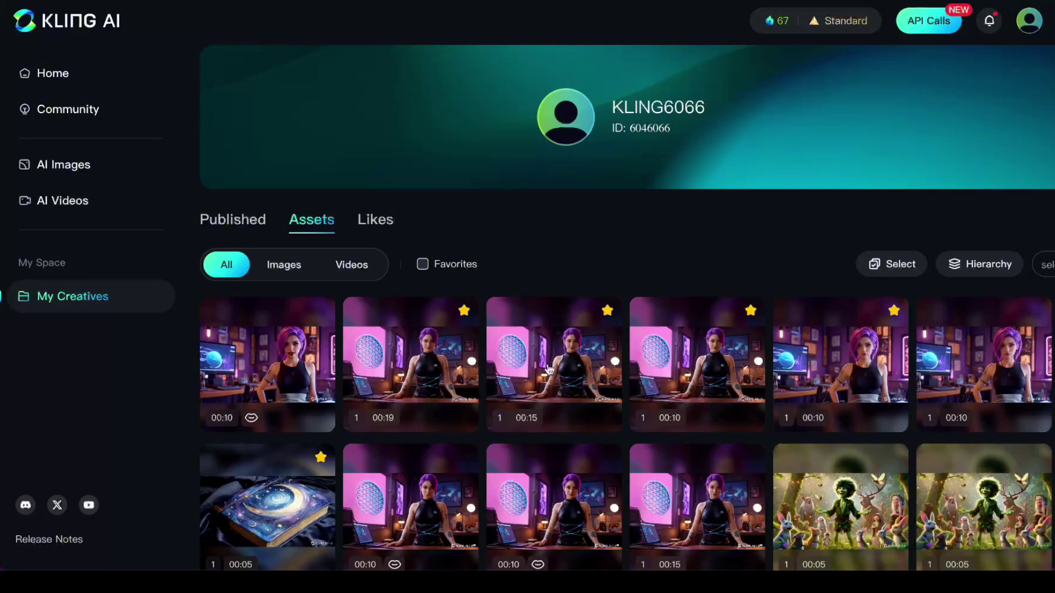
left_click(750, 348)
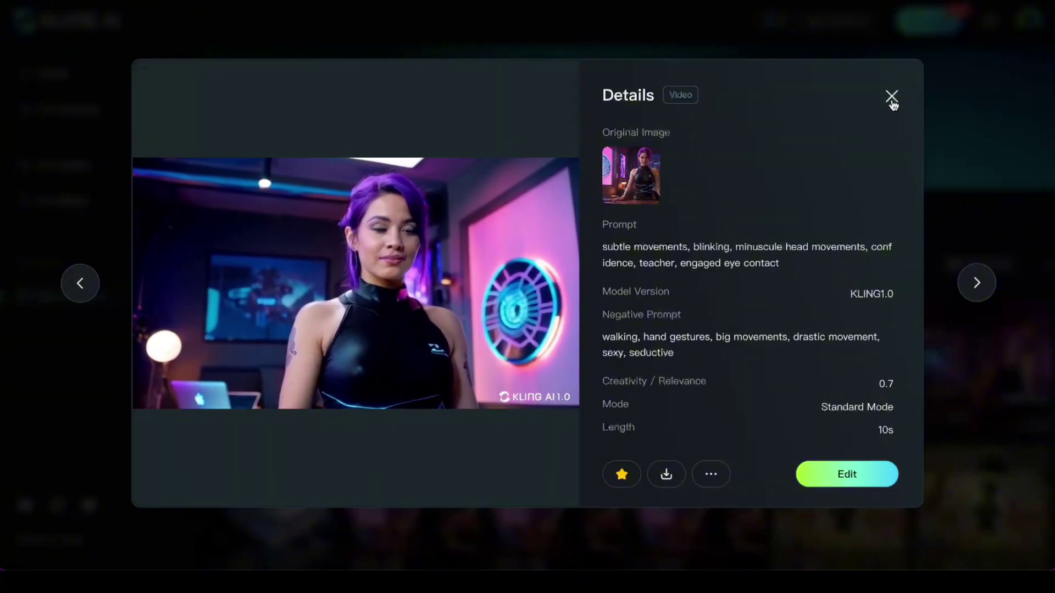
left_click(892, 98)
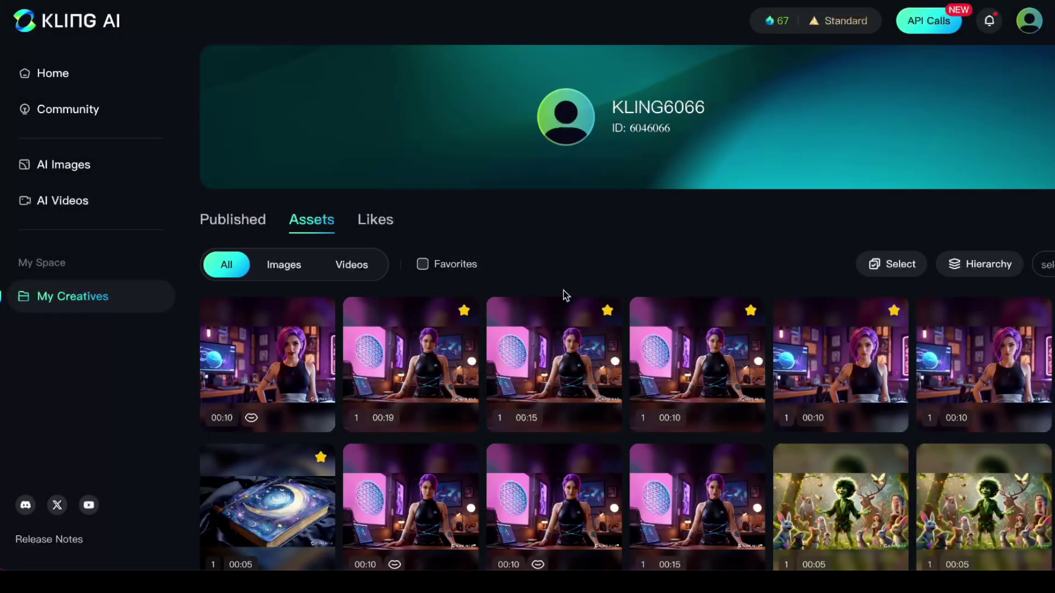
left_click(558, 370)
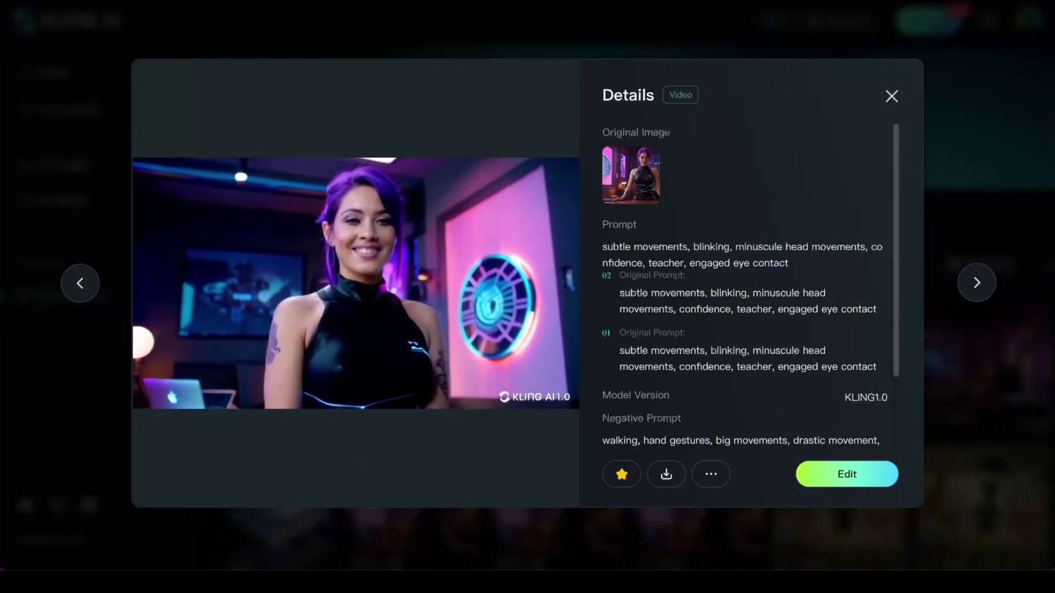
left_click(701, 518)
left_click(697, 506)
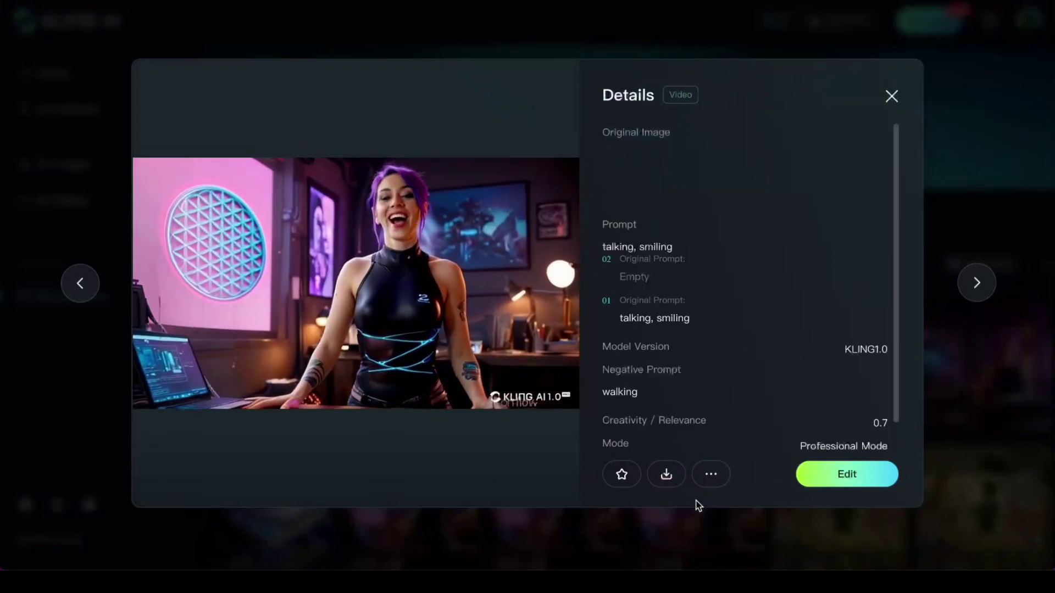
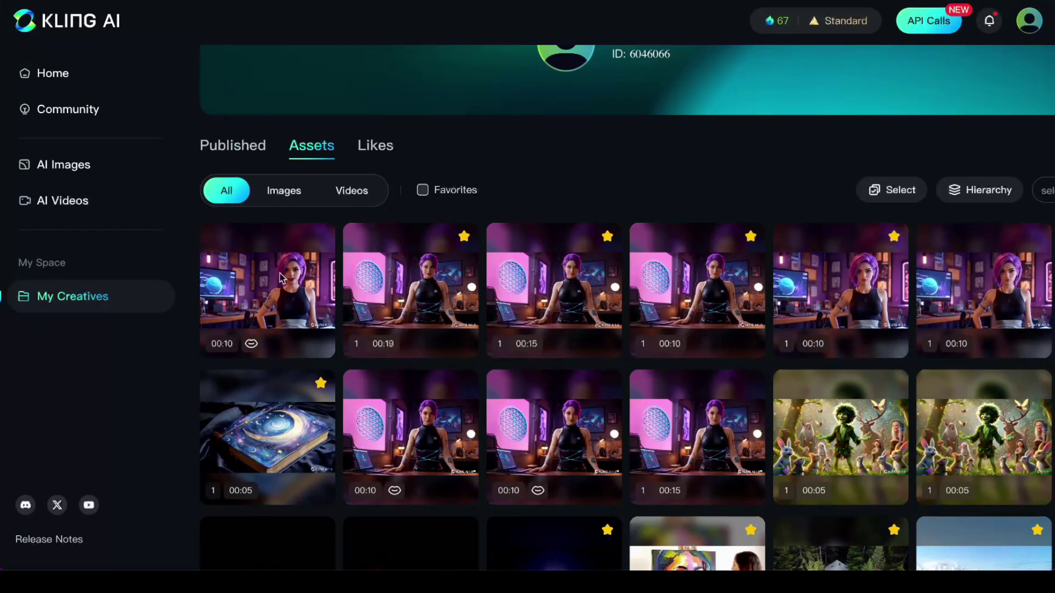
Open the AI Videos workspace in Image to Video mode.
scroll(280, 278, "up", 2)
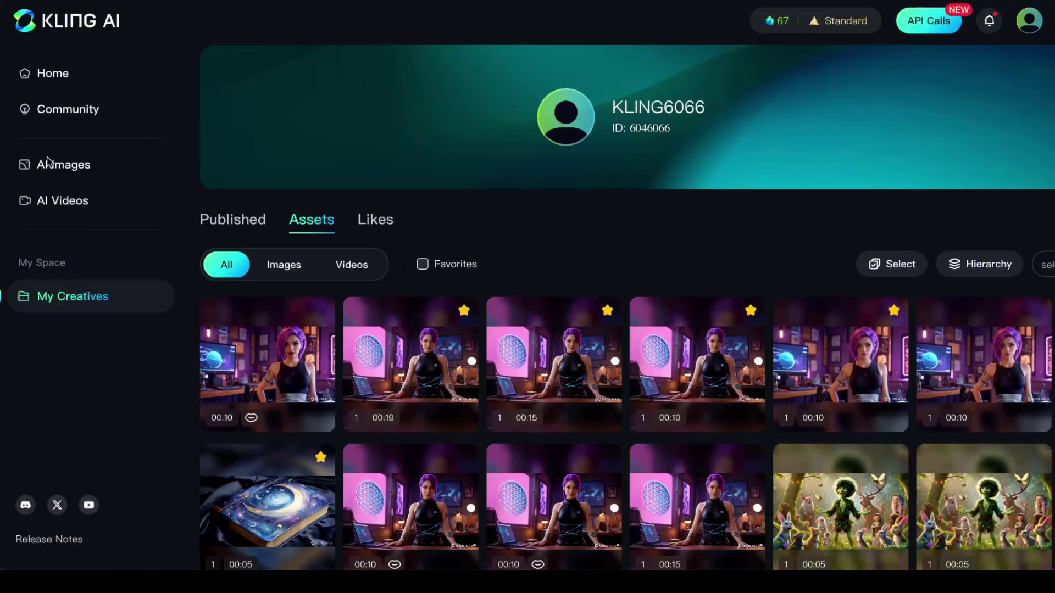
left_click(38, 200)
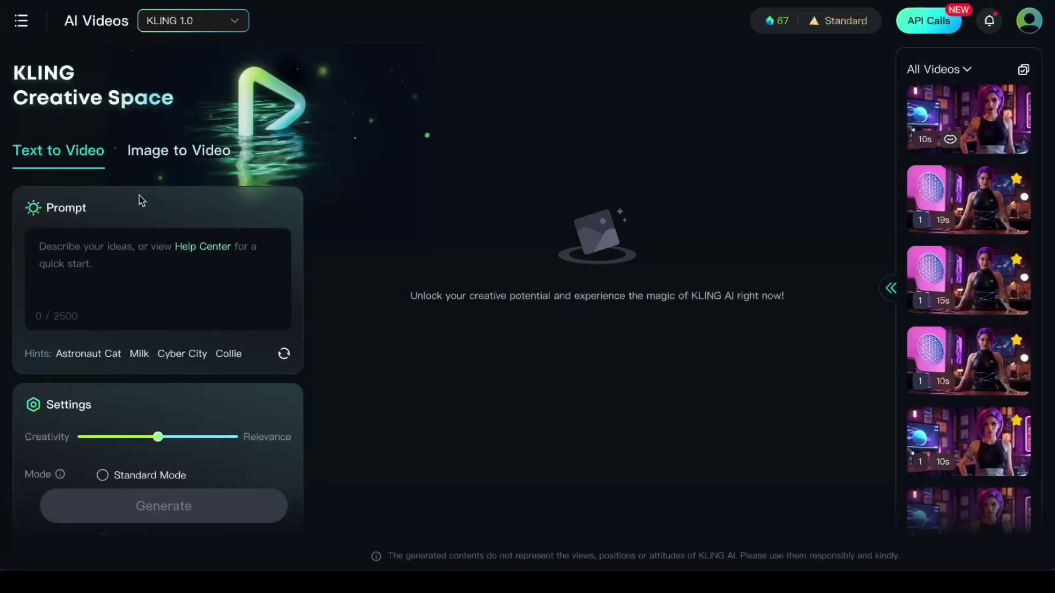
left_click(179, 158)
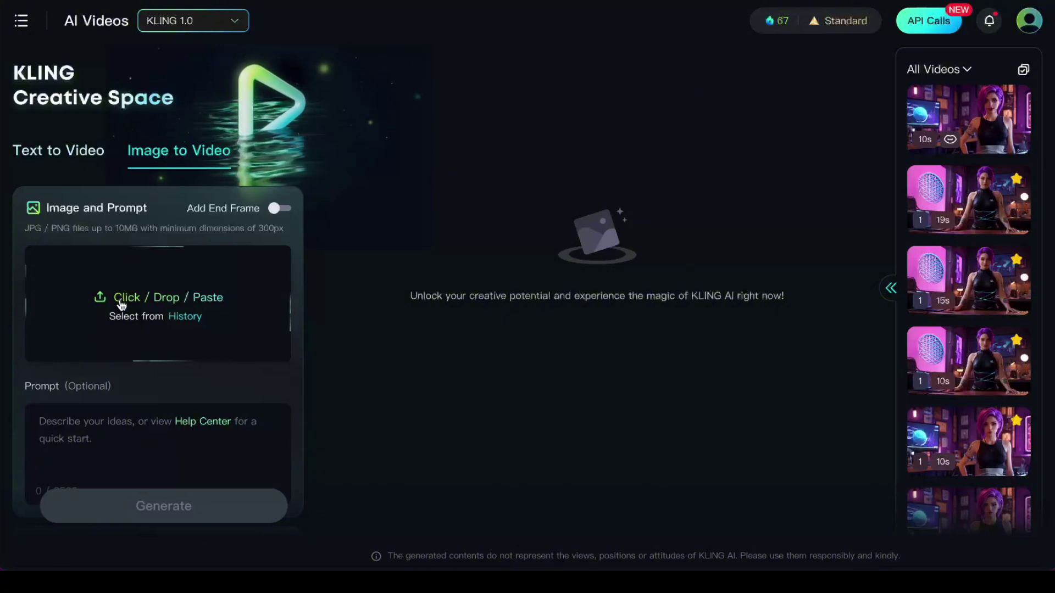
Upload cyberpunk_avatar_artflow_1_edited.jpg from the avatar pics folder as the source image.
key("super+Tab")
key("super+Tab")
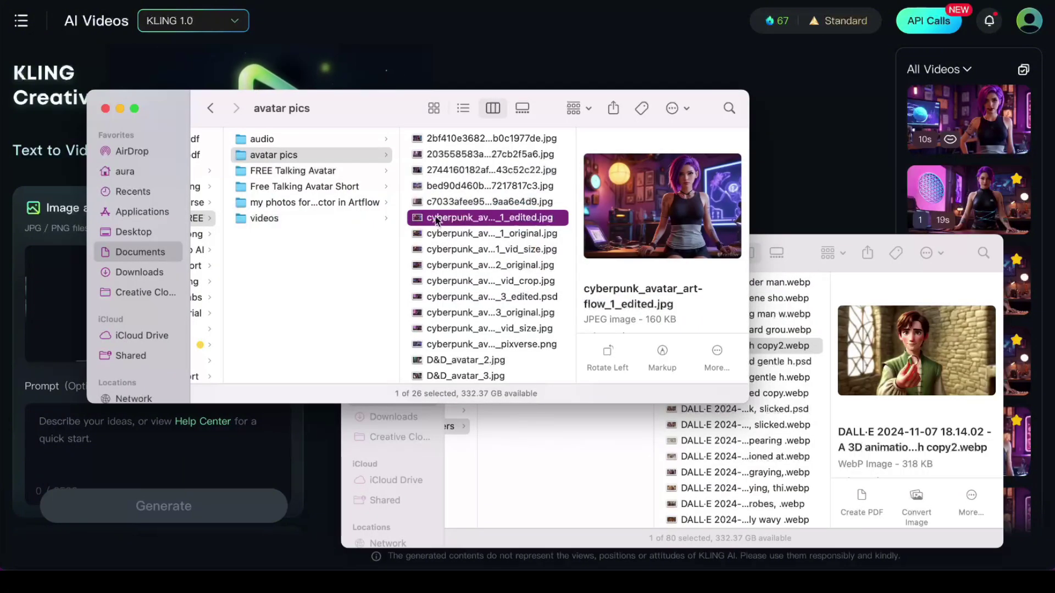
left_click_drag(421, 220, 57, 297)
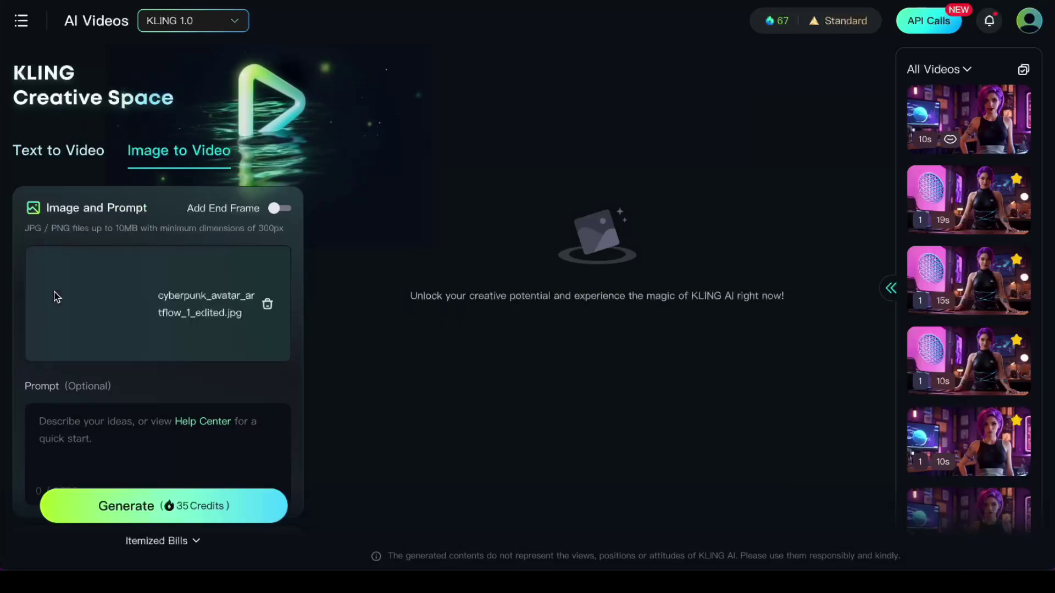
Fill the prompt with the earlier clip's text: "subtle movements, blinking, minuscule head movements, confidence, teacher, engaged eye contact".
scroll(228, 310, "down", 3)
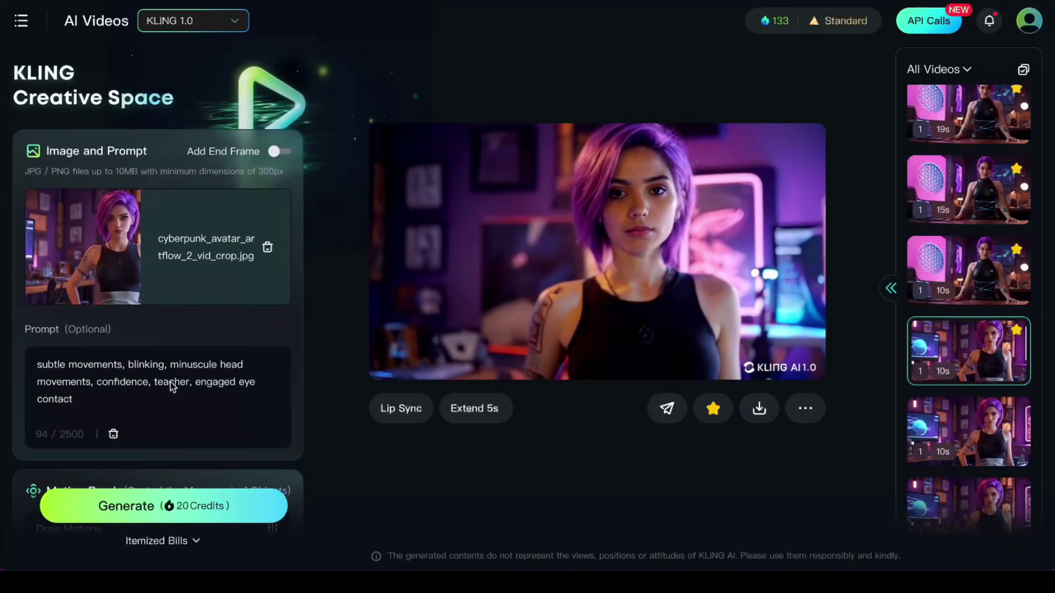
left_click_drag(75, 400, 28, 362)
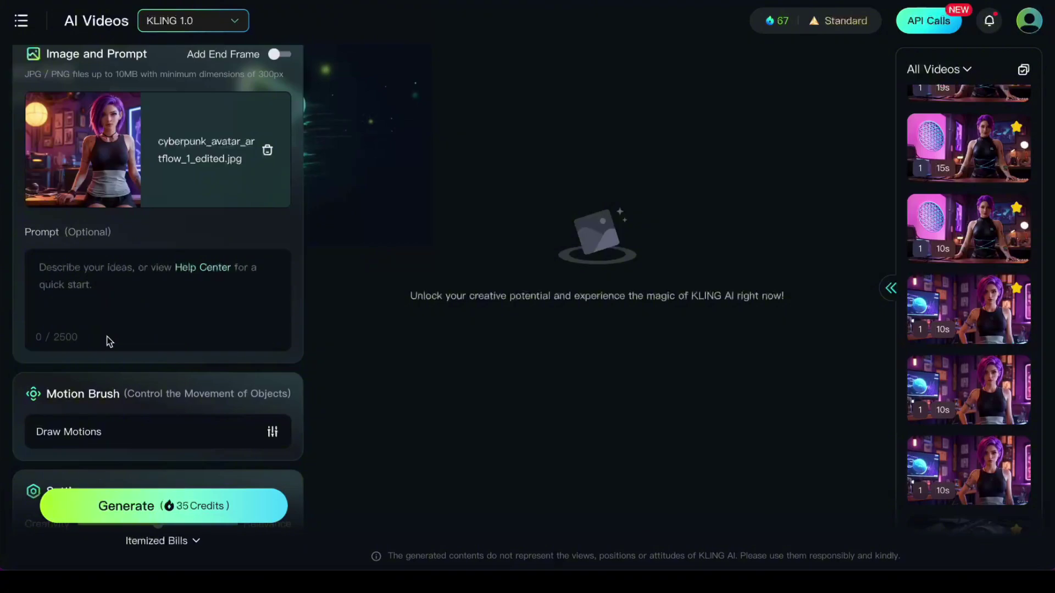
type("subtle movements, blinking, minuscule head movements, confidence, teacher, engaged eye contact")
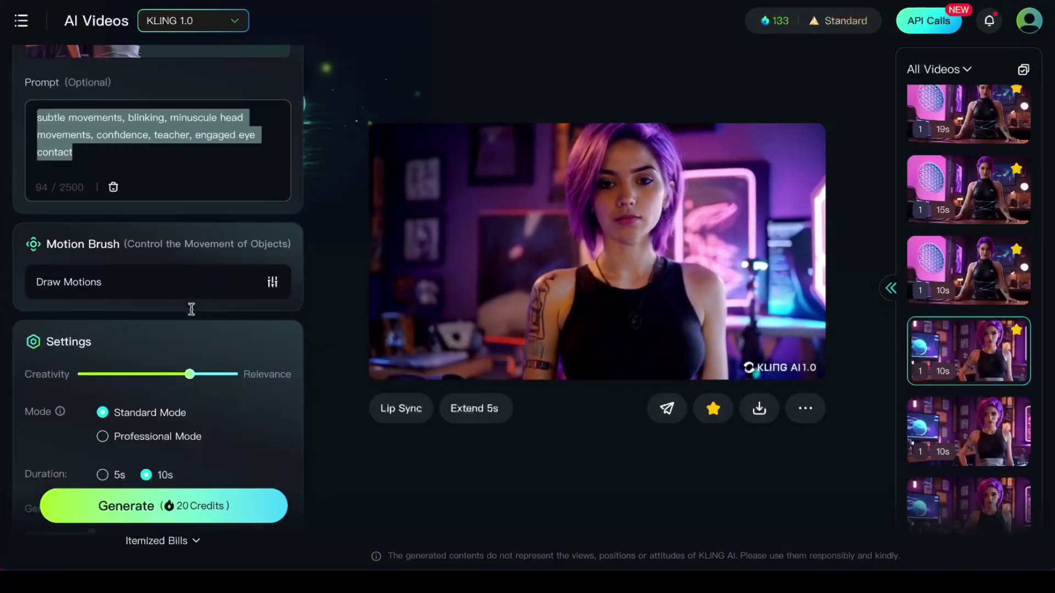
Copy the earlier clip's negative prompt "walking, hand gestures, big movements, drastic movement, sexy, seductive" into the new video's negative prompt.
scroll(194, 307, "down", 5)
left_click_drag(176, 401, 30, 376)
key("super+c")
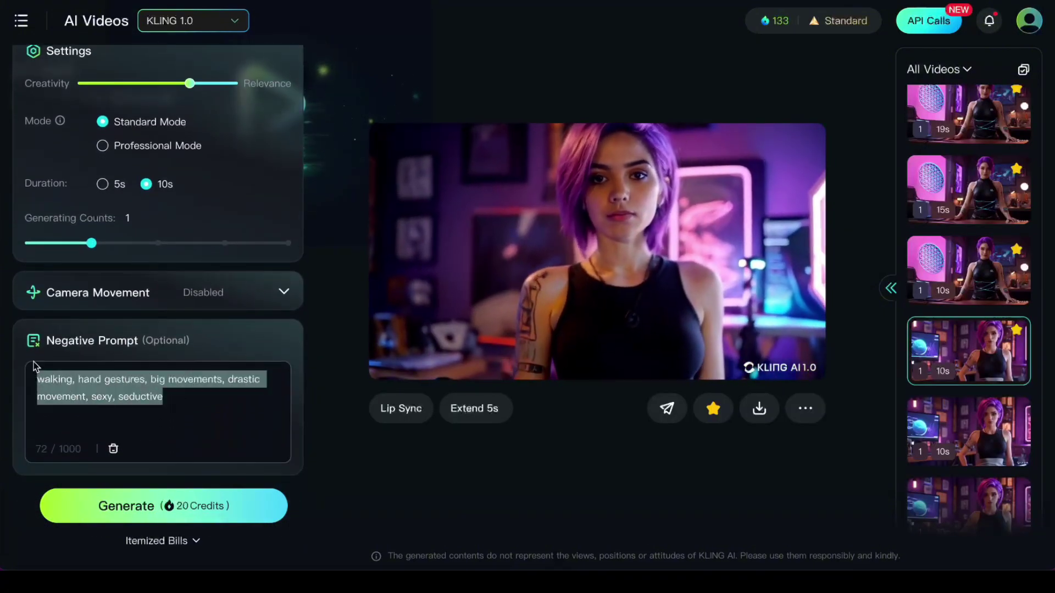
scroll(124, 107, "up", 5)
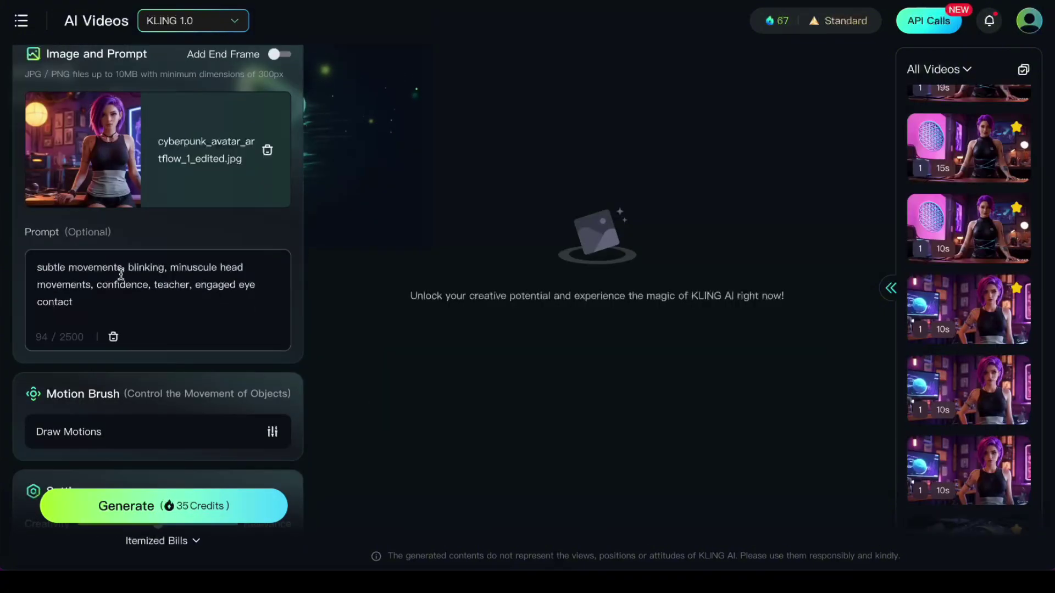
scroll(113, 344, "down", 5)
left_click(91, 381)
key("super+v")
Configure the generation settings with creativity shifted toward relevance, Standard Mode, and a 10s duration.
scroll(110, 324, "up", 4)
scroll(109, 324, "up", 3)
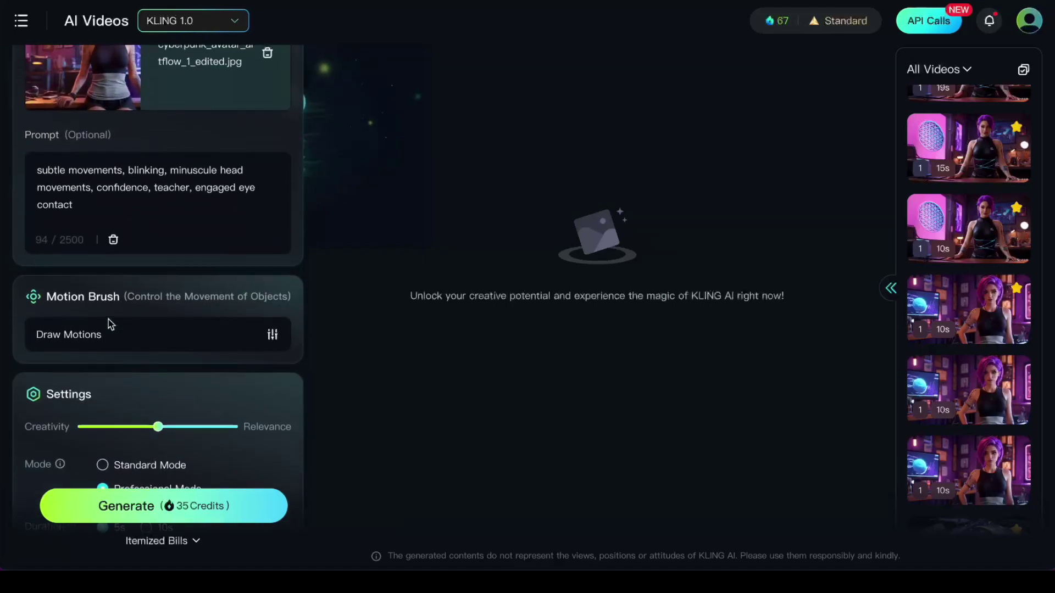
scroll(272, 390, "down", 4)
scroll(235, 352, "down", 2)
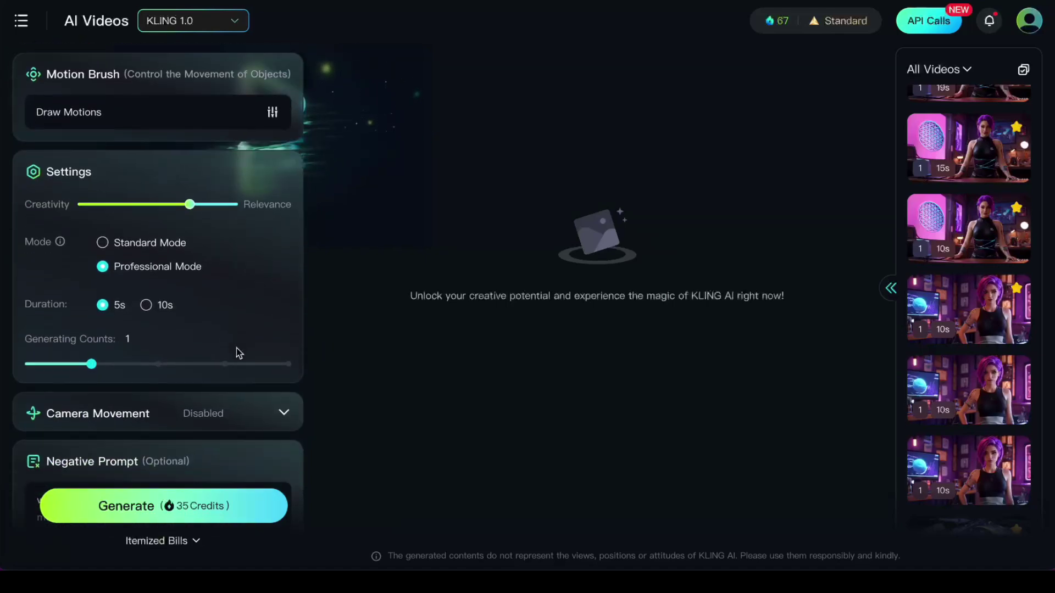
left_click(147, 256)
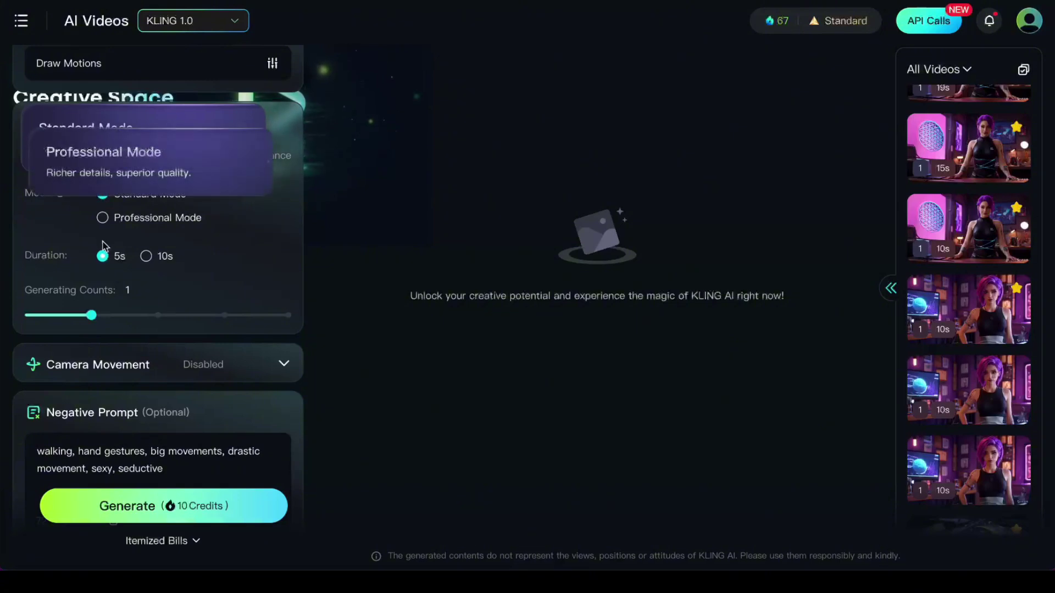
left_click(146, 257)
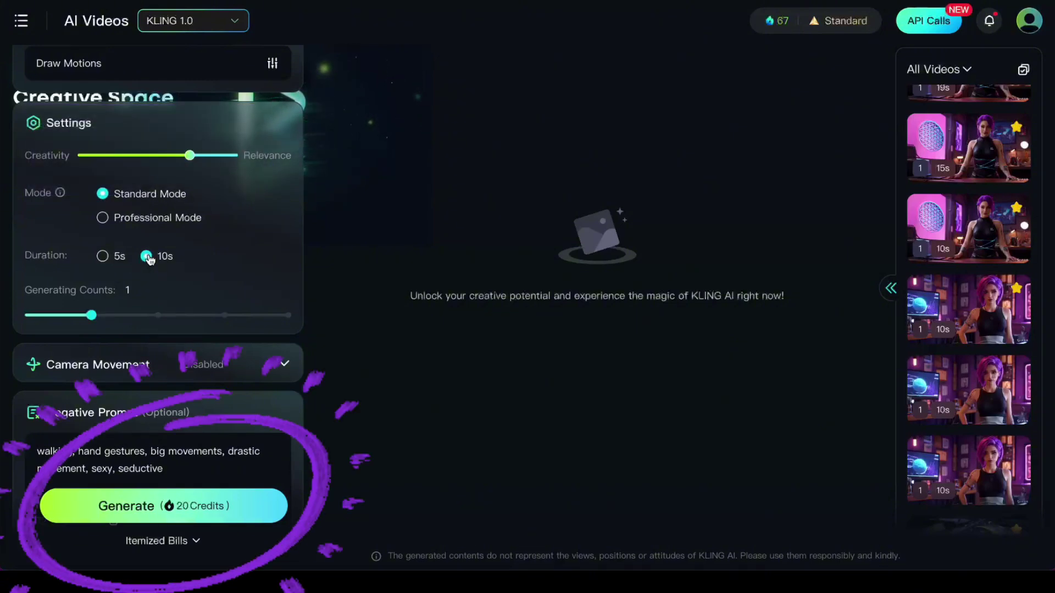
scroll(220, 263, "down", 1)
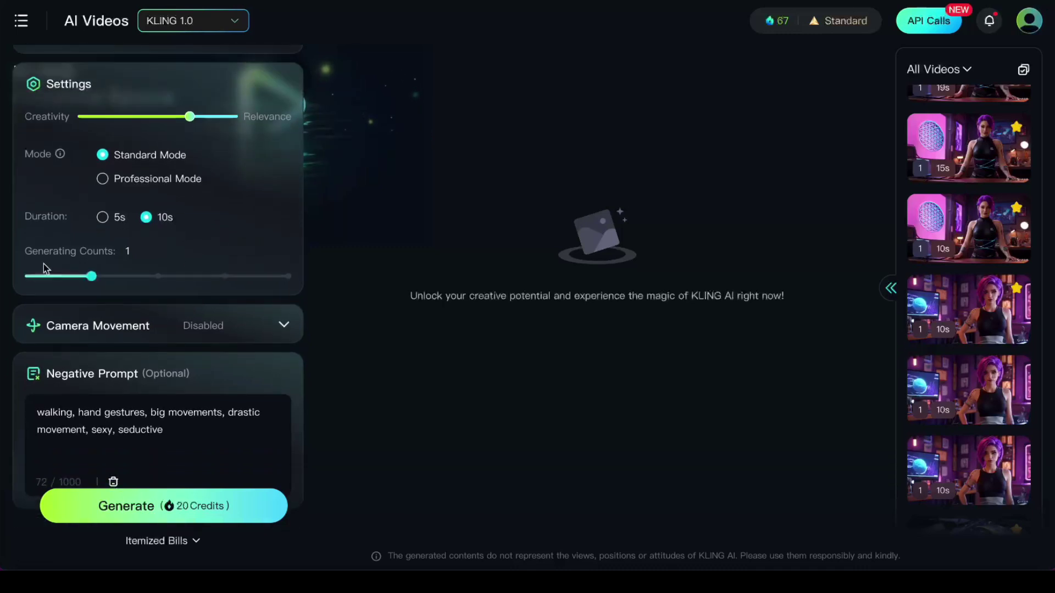
Generate the 10s avatar video from the uploaded image with the configured prompts and settings.
scroll(259, 229, "down", 1)
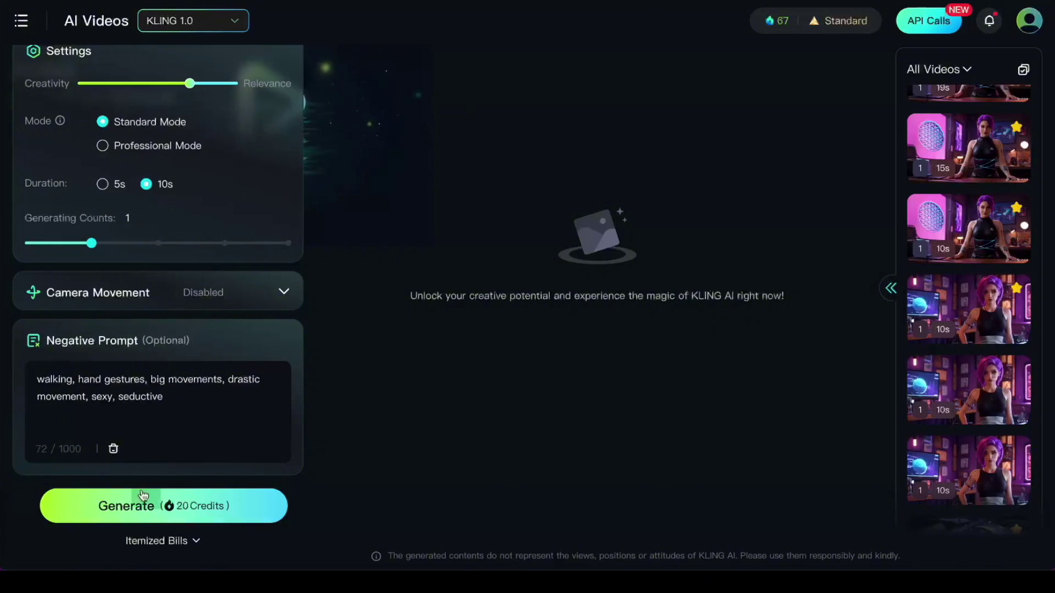
left_click(166, 504)
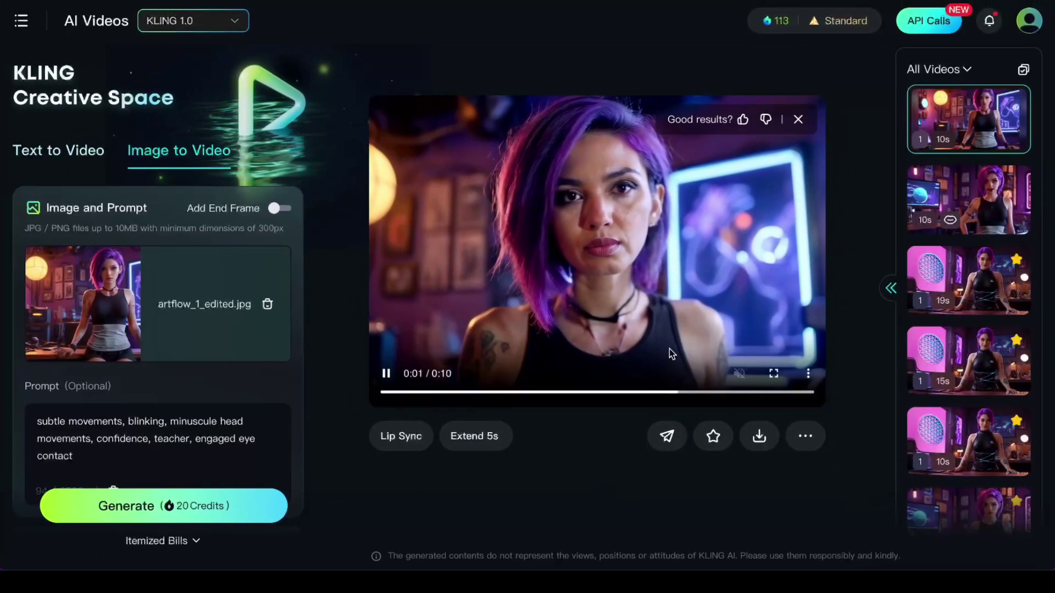
Submit negative feedback on the generated video with the comment "weird blink – aged my character too much".
left_click(765, 119)
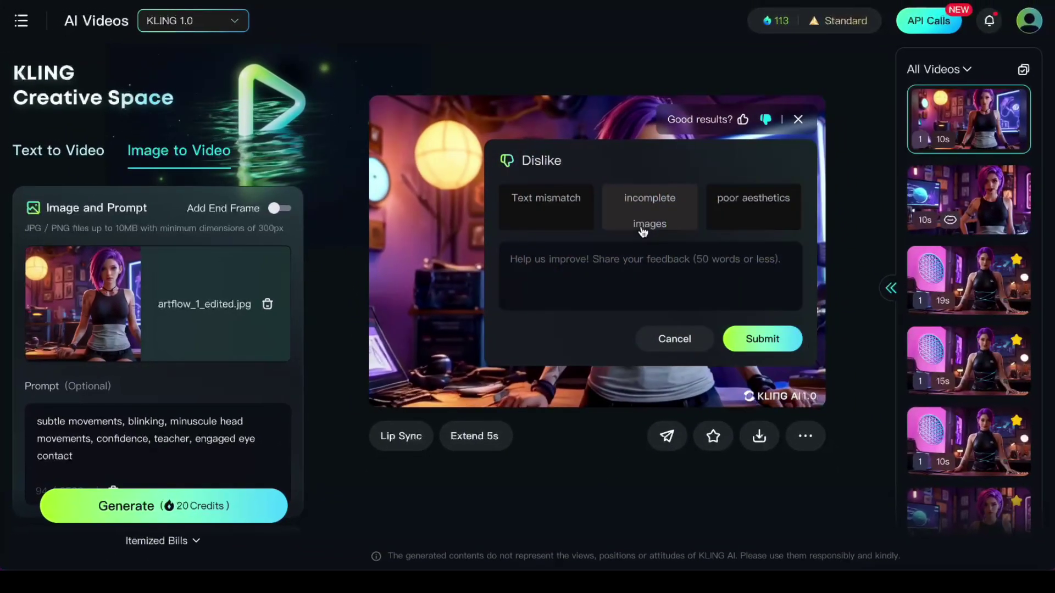
left_click(629, 269)
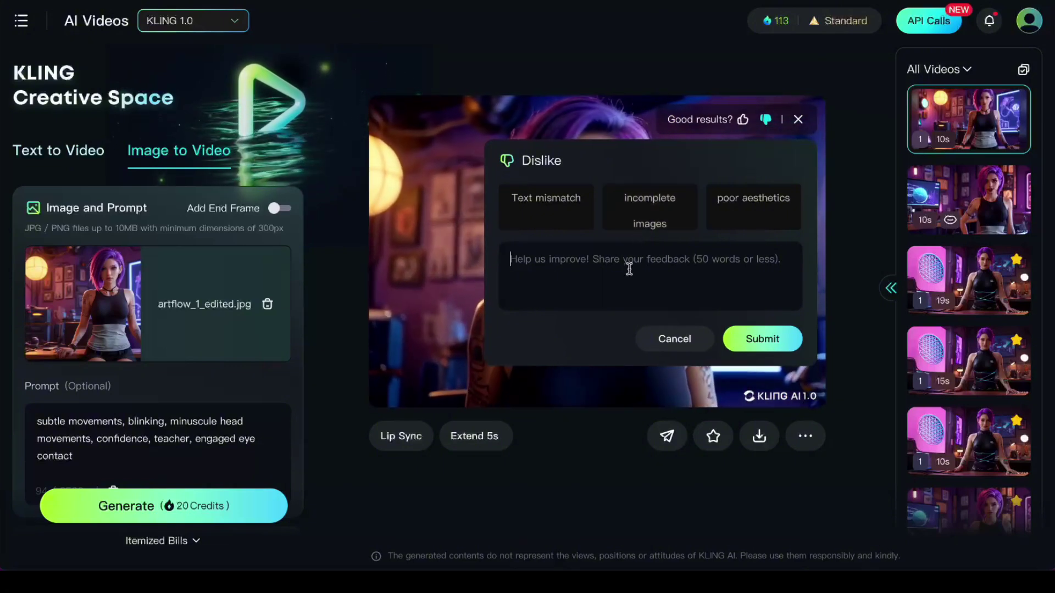
type("weird blink – ma")
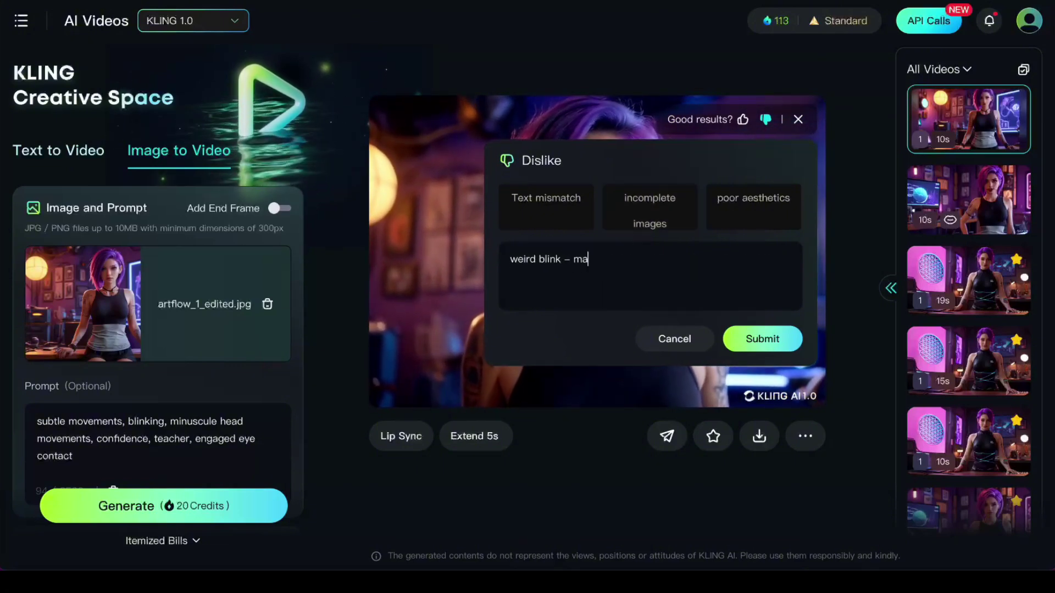
type("de my")
key("BackSpace")
key("BackSpace")
key("BackSpace")
key("BackSpace")
key("BackSpace")
key("BackSpace")
key("BackSpace")
key("BackSpace")
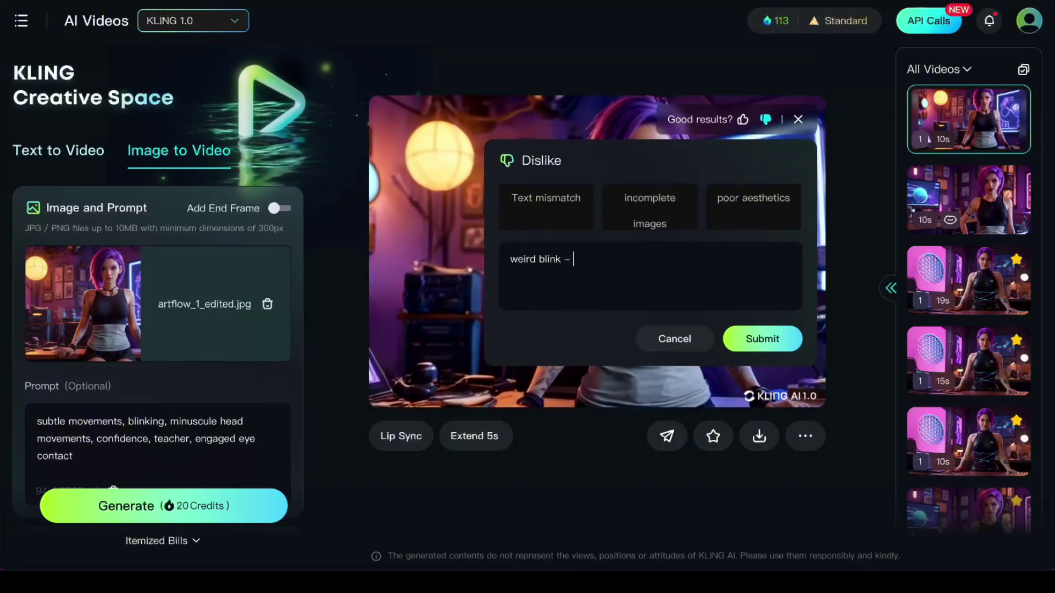
type("aged my character too much")
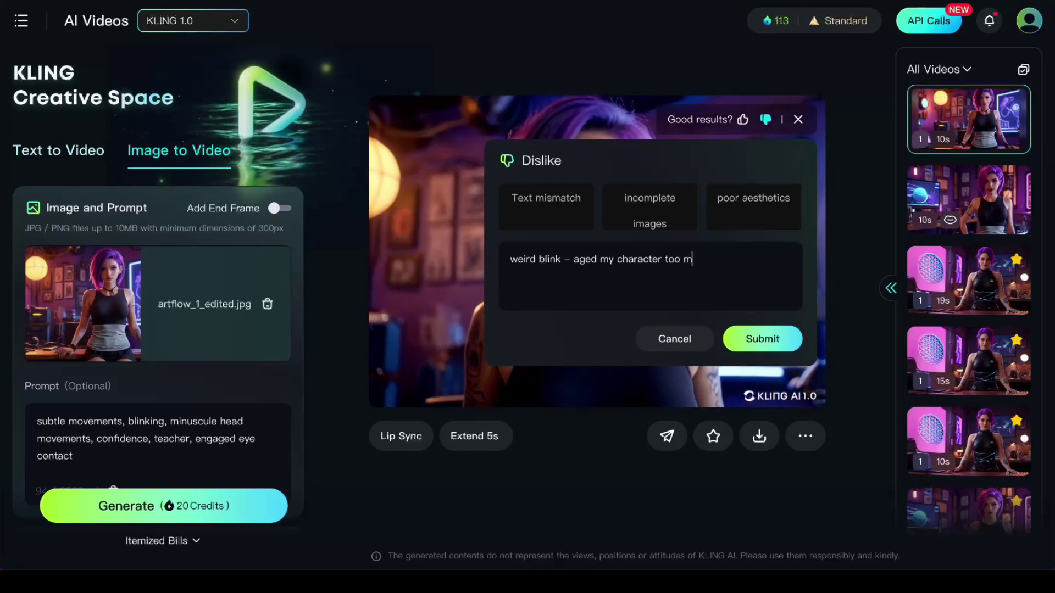
left_click(752, 342)
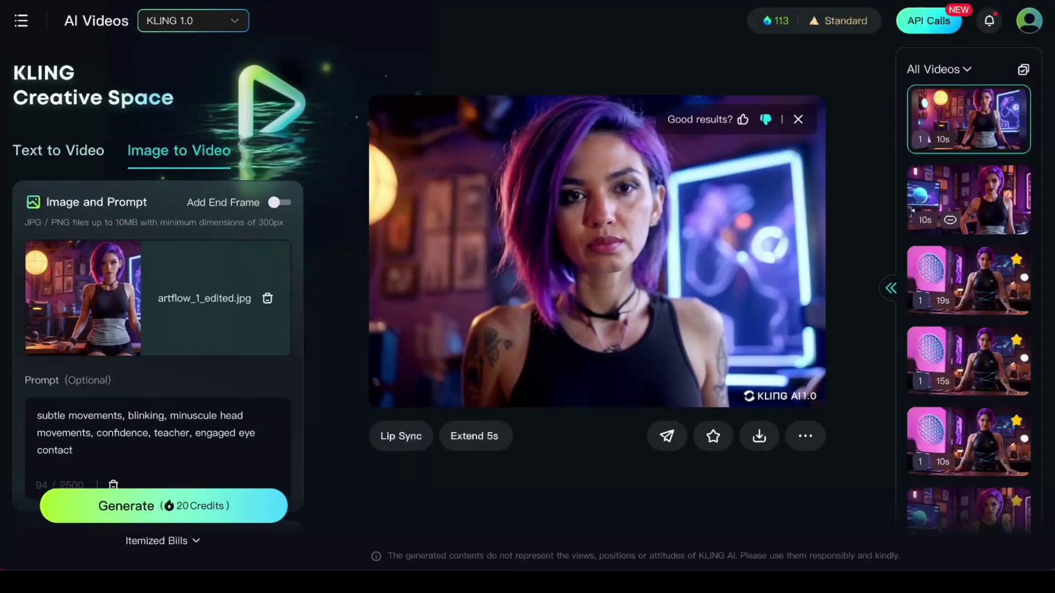
Replace the source image with cyberpunk_avatar_artflow_1_vid_size.jpg.
left_click(268, 304)
left_click(271, 305)
double_click(471, 245)
Add "aging, wrinkles" to the end of the negative prompt and generate a new video.
scroll(213, 287, "down", 8)
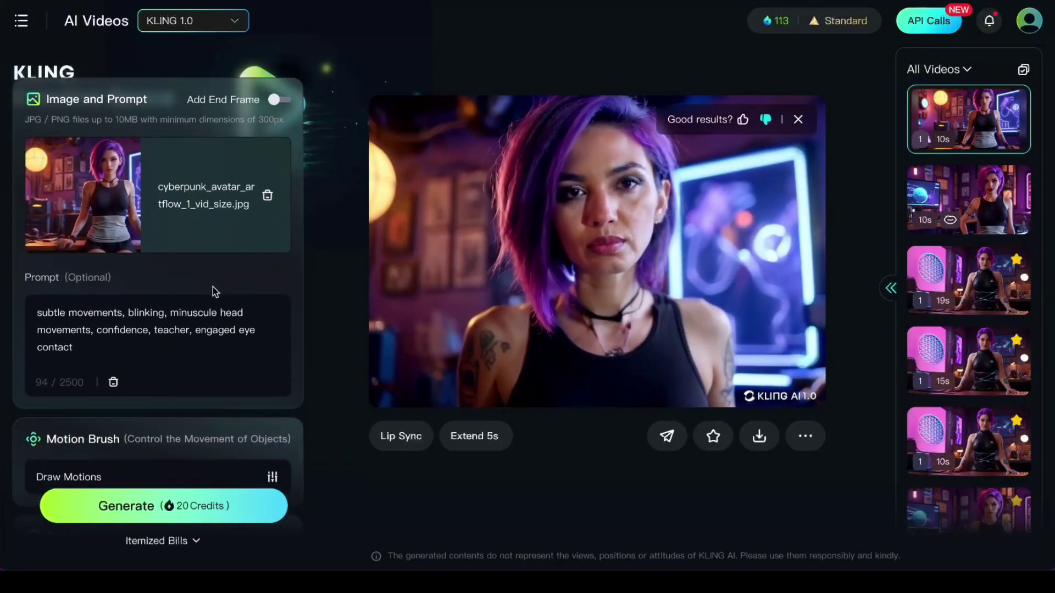
scroll(213, 287, "down", 3)
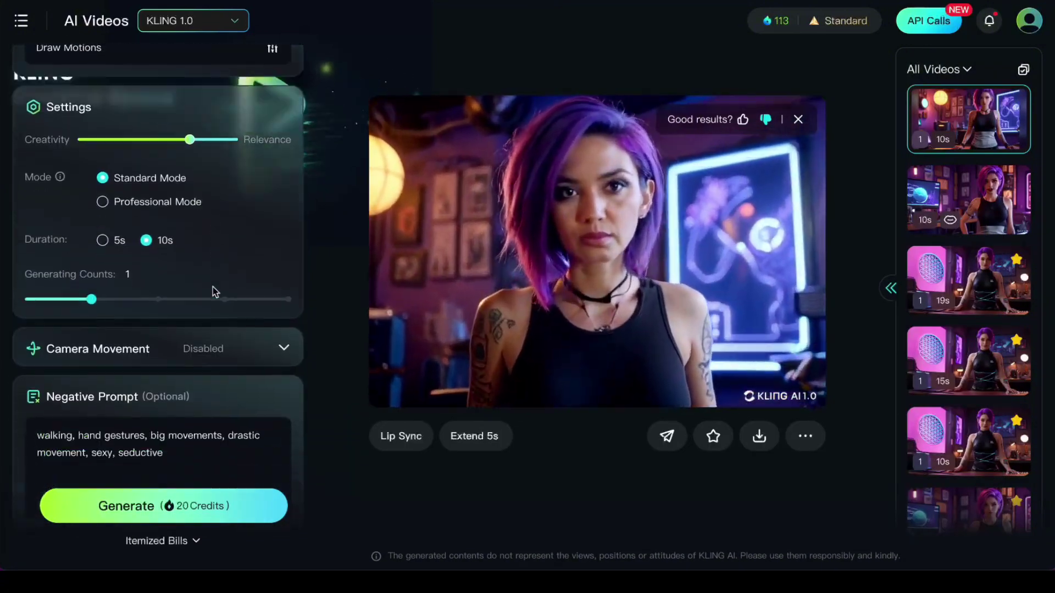
left_click(184, 396)
type(", again")
key("BackSpace")
key("BackSpace")
key("BackSpace")
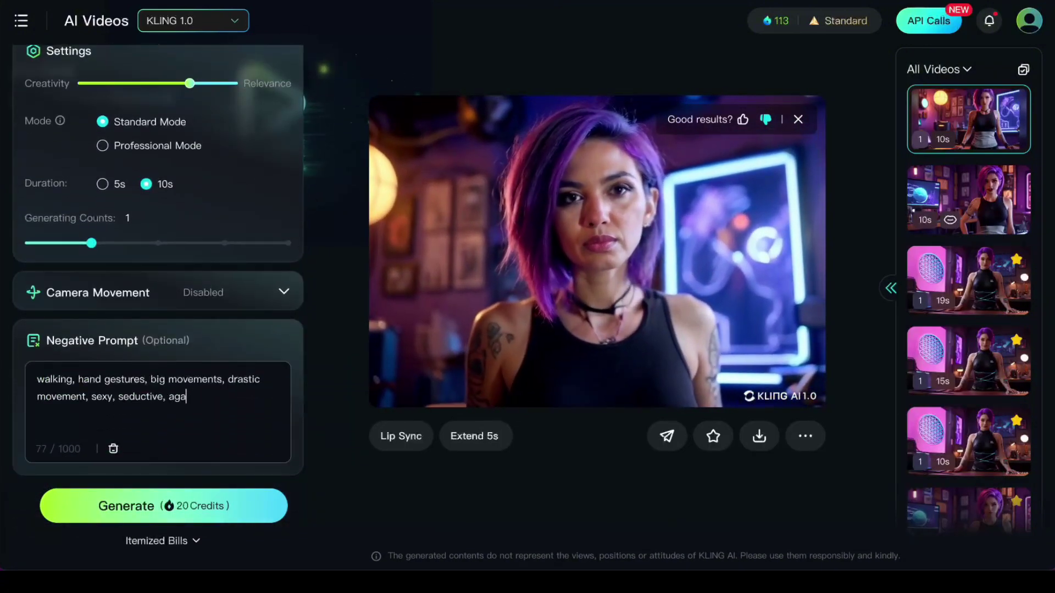
type("ing, ")
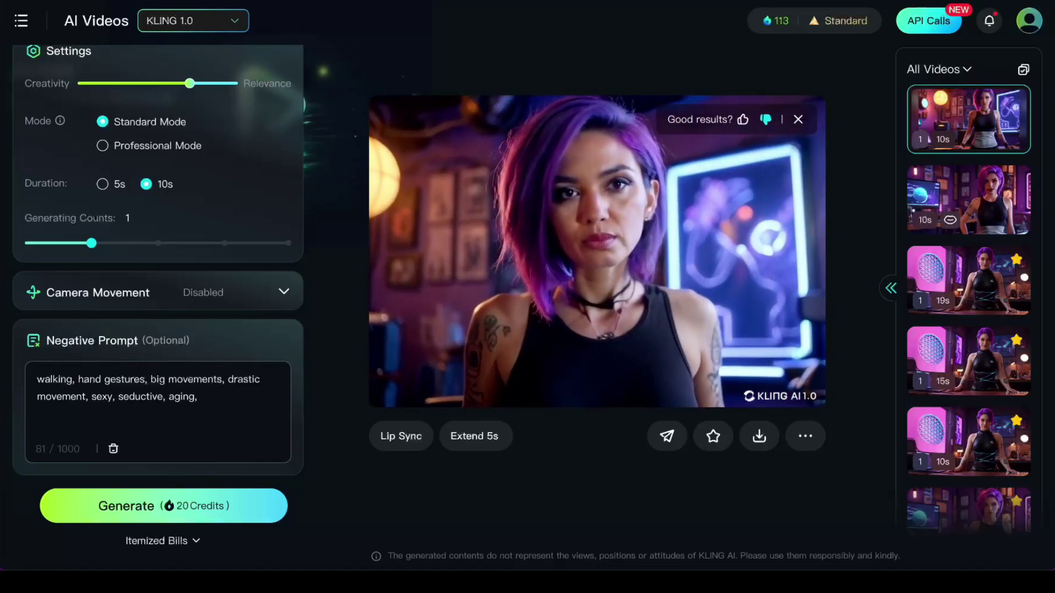
type("wrinkles")
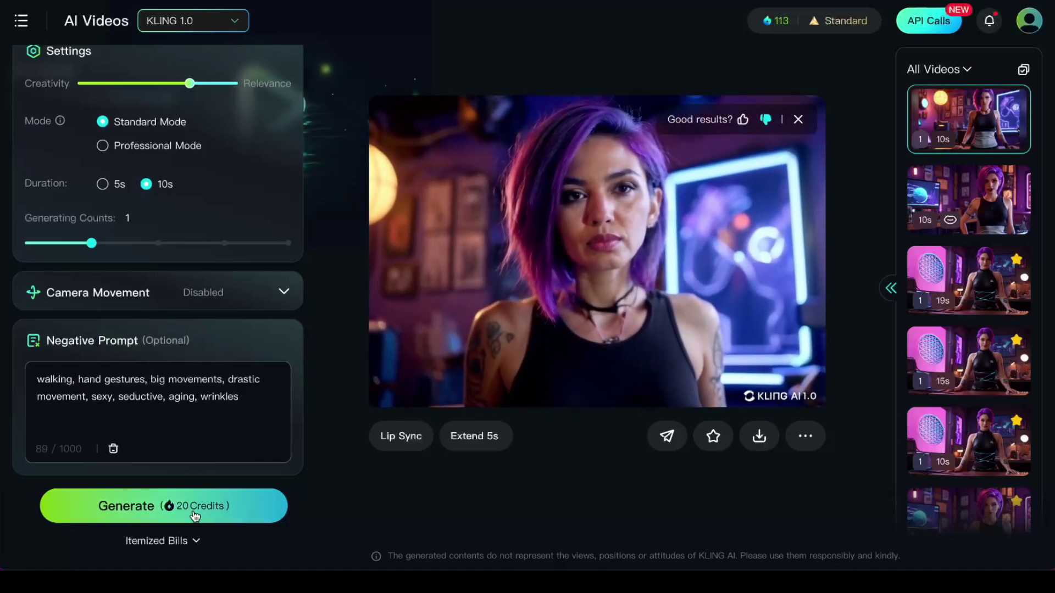
left_click(197, 517)
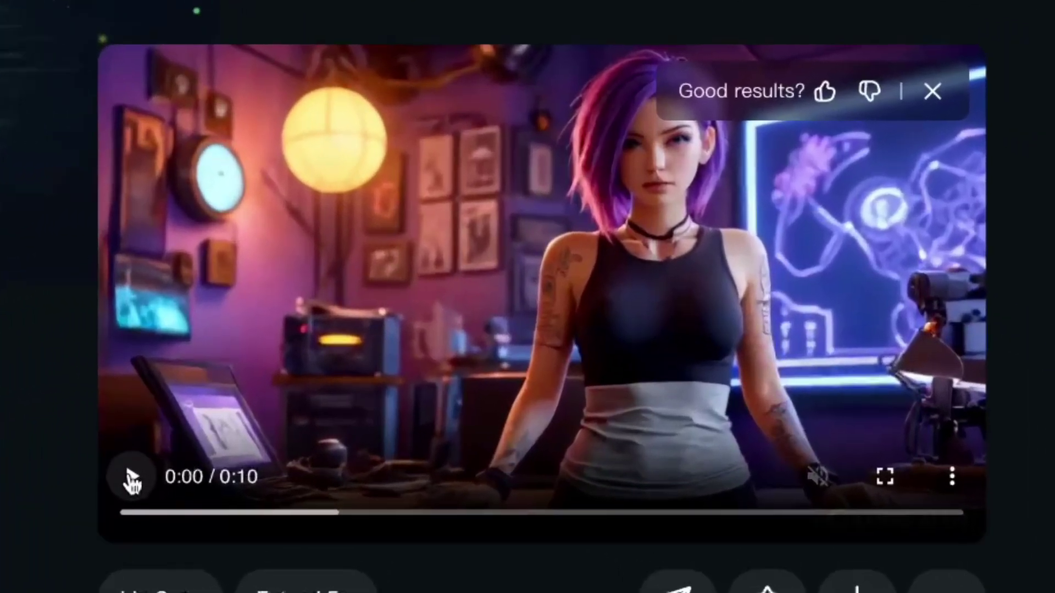
Play the newly generated video and submit negative feedback on it for poor aesthetics.
left_click(132, 479)
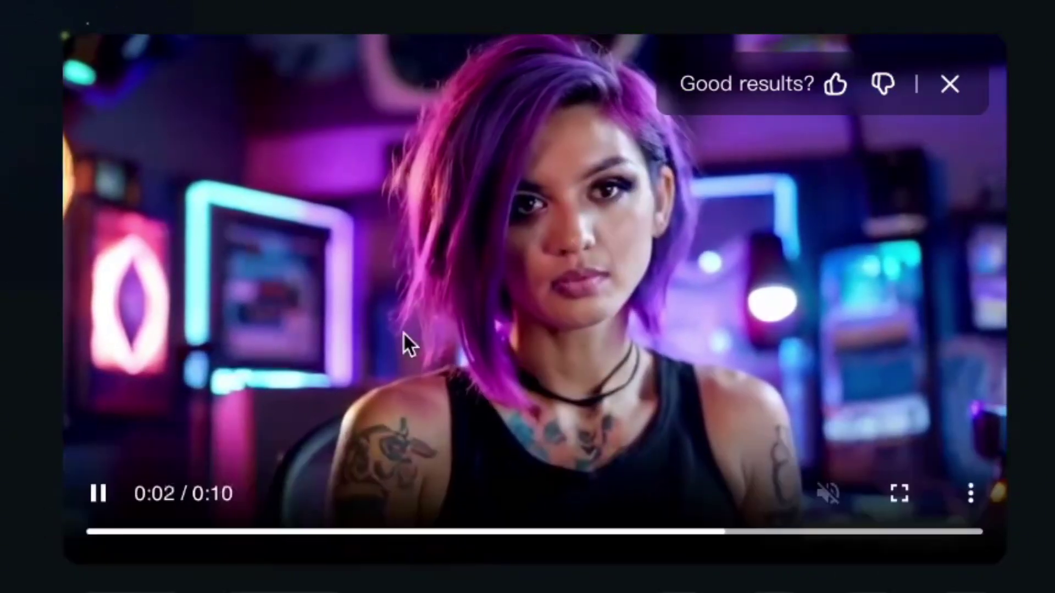
left_click(882, 85)
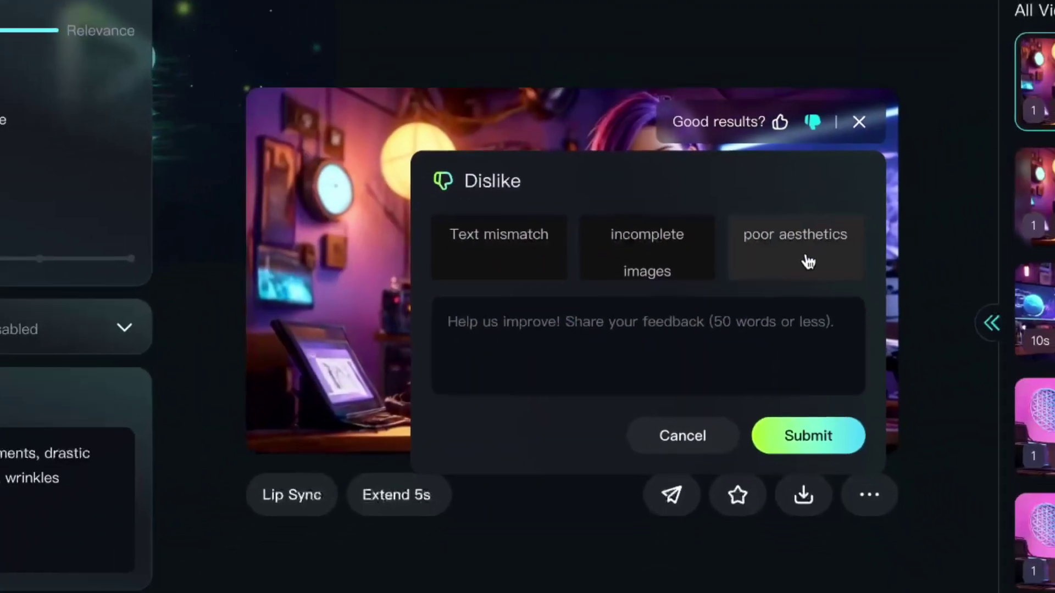
left_click(852, 278)
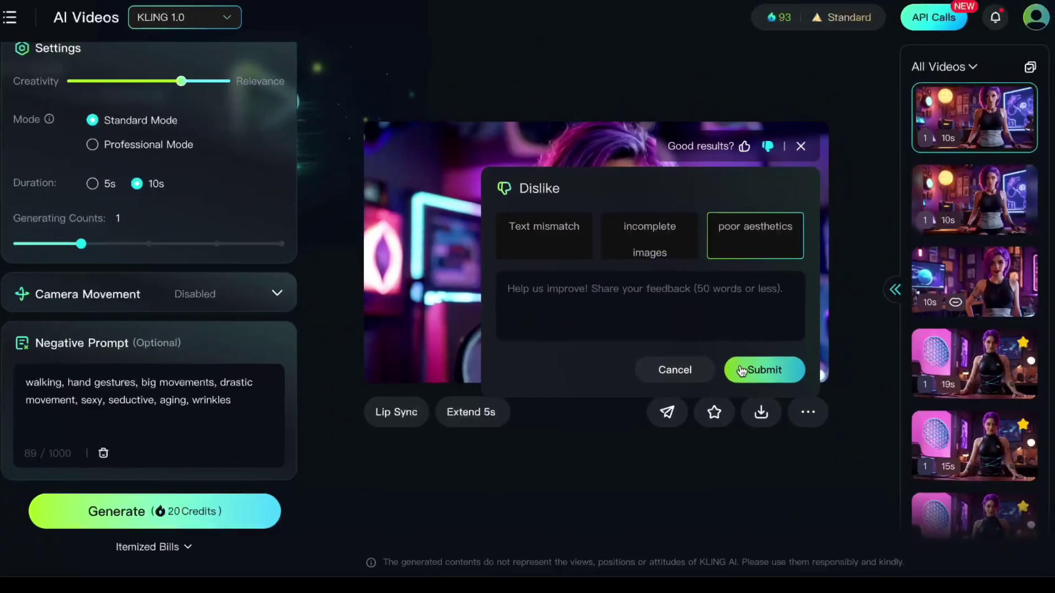
left_click(793, 414)
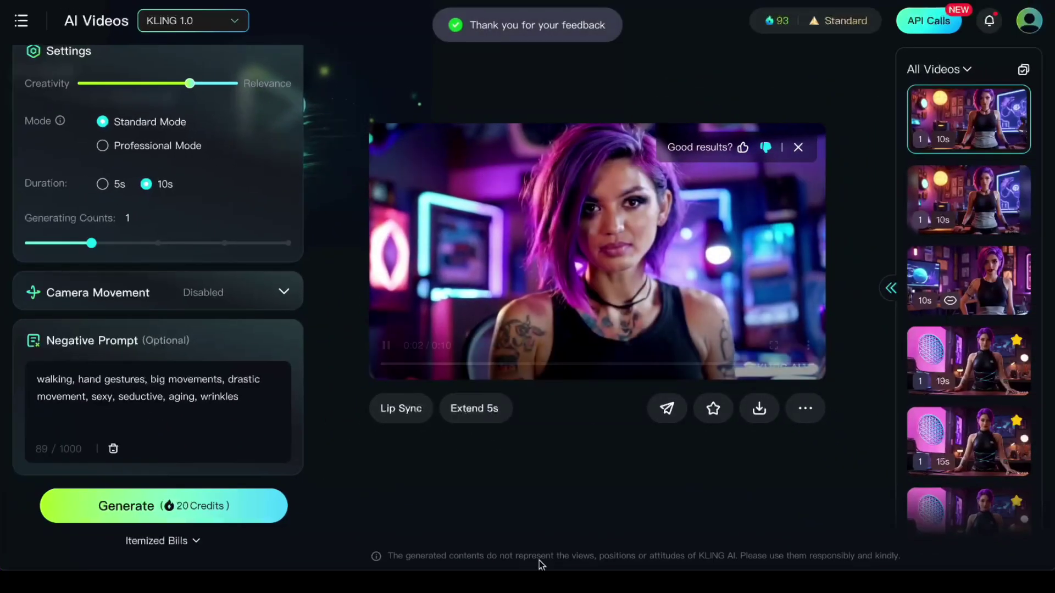
Try Professional Mode with the creativity-relevance balance at 0.85 and 0.75 in the generation settings.
scroll(89, 267, "up", 7)
left_click(89, 267)
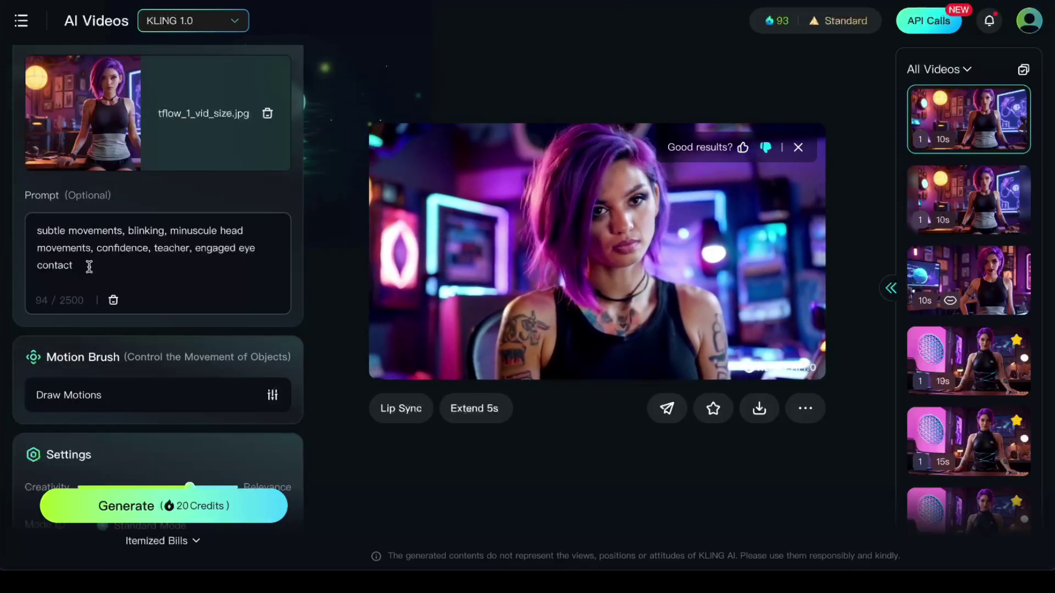
scroll(88, 264, "down", 5)
left_click(209, 303)
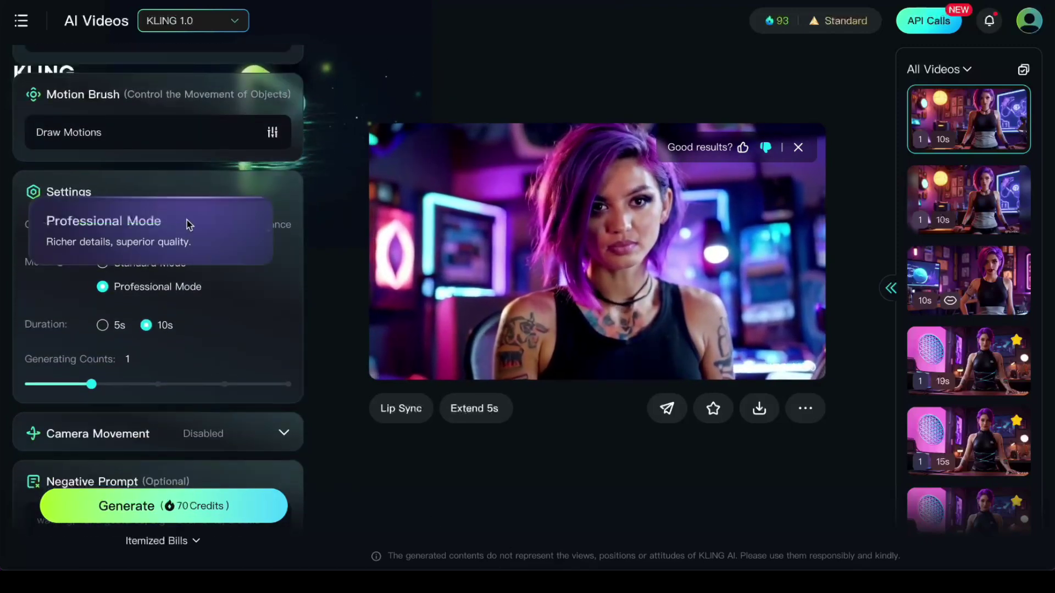
left_click_drag(188, 224, 214, 224)
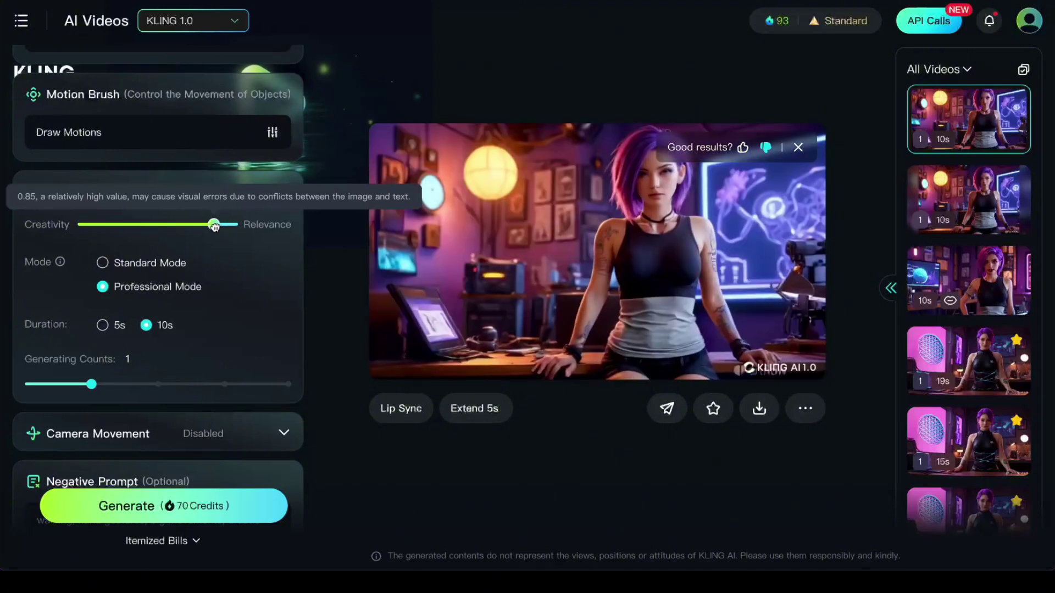
left_click_drag(214, 225, 206, 224)
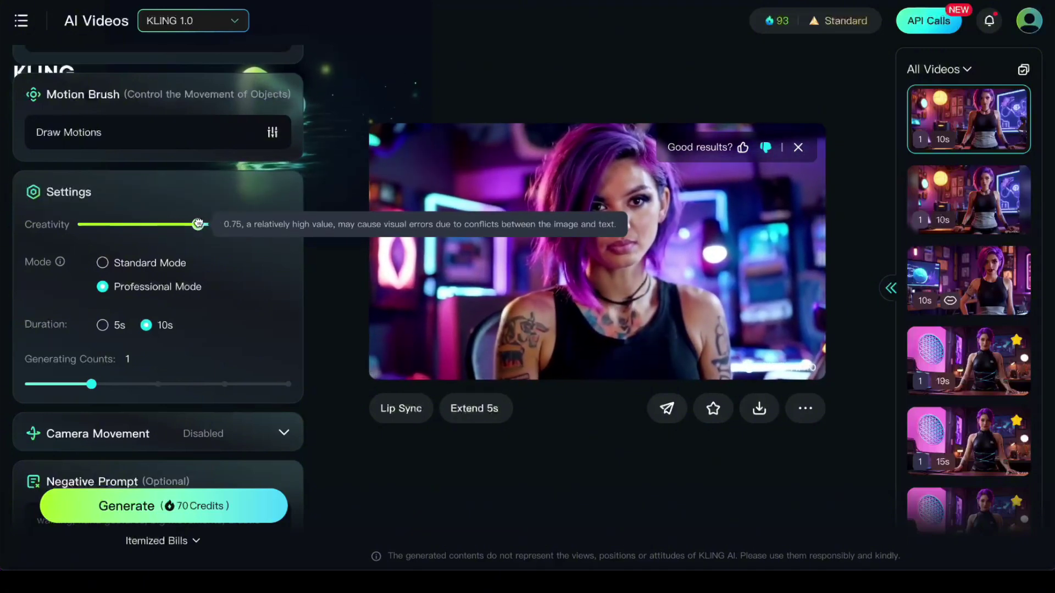
left_click_drag(198, 223, 191, 224)
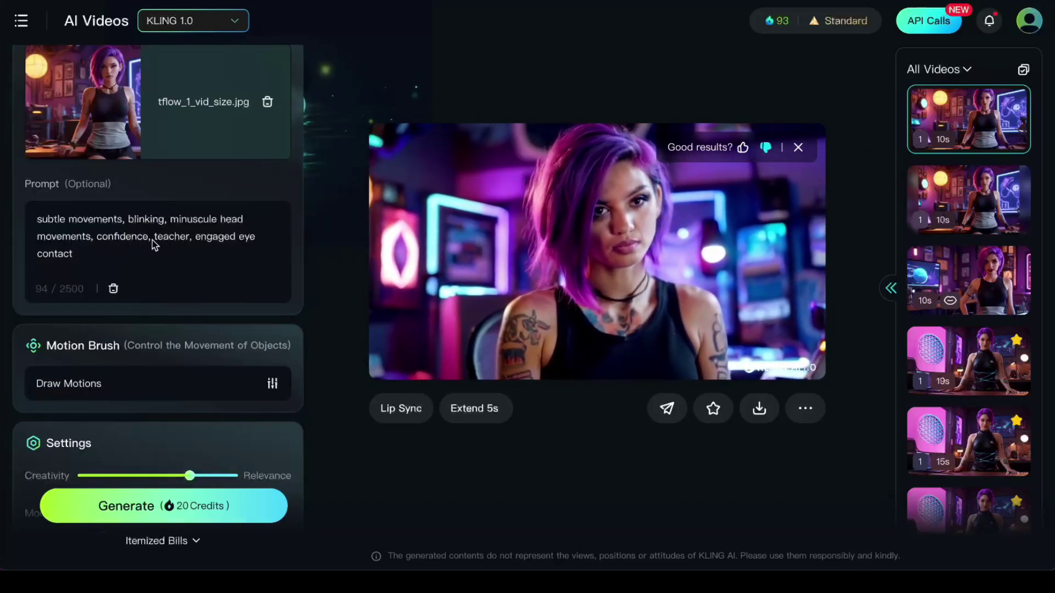
Insert "youthful" before "teacher" and append "slow camera motion" to the prompt, and generate the video in Standard Mode.
type("hful")
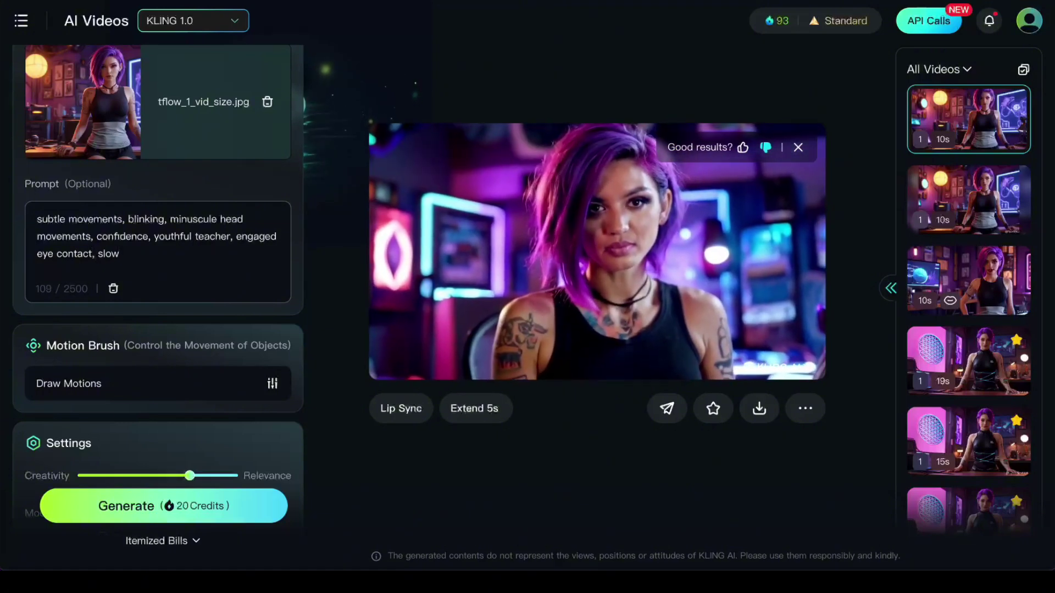
type("camera motion")
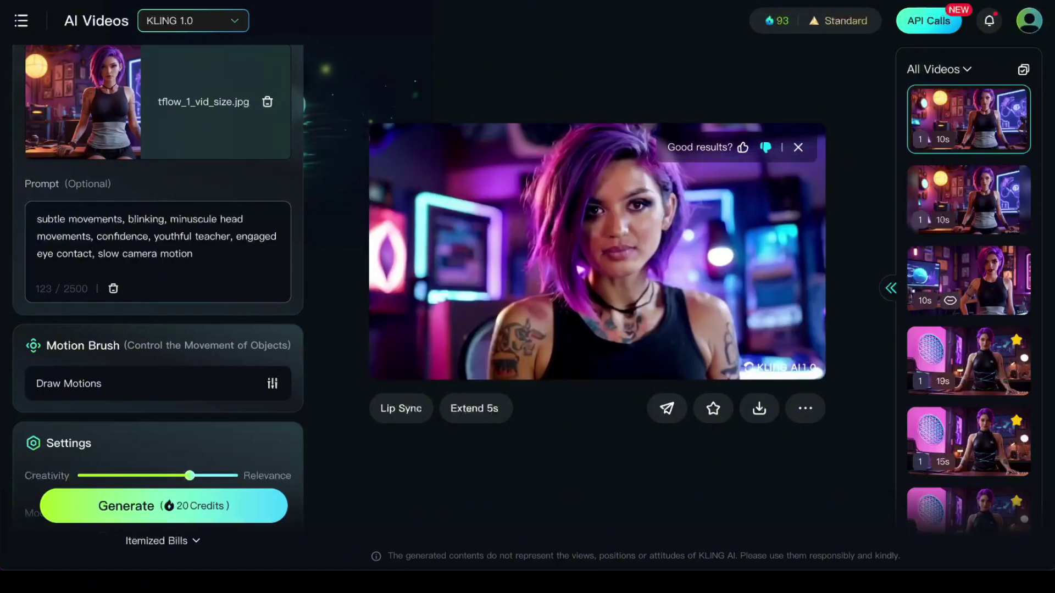
scroll(132, 384, "down", 7)
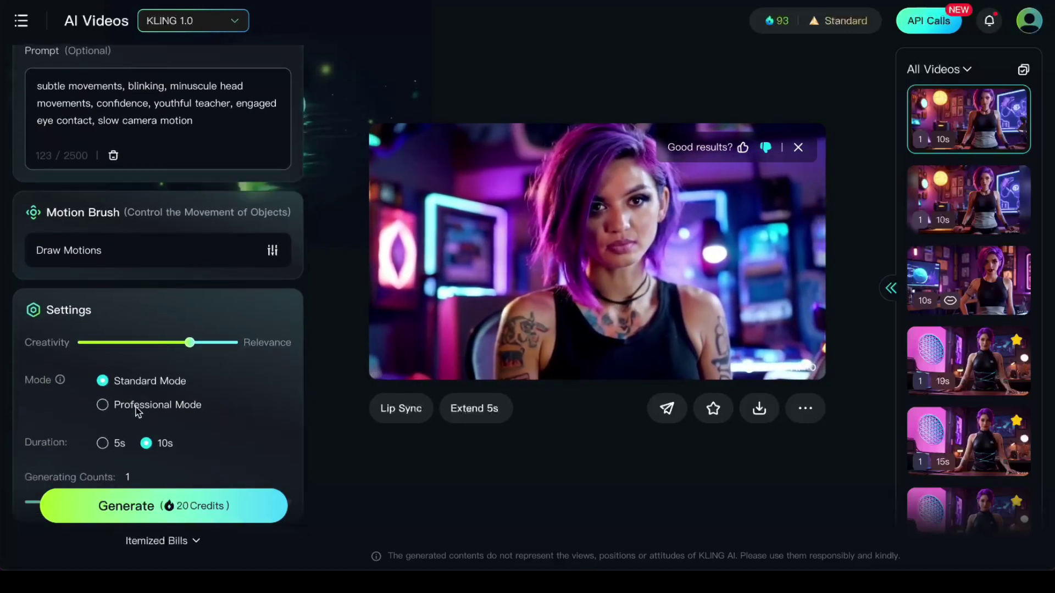
left_click(146, 506)
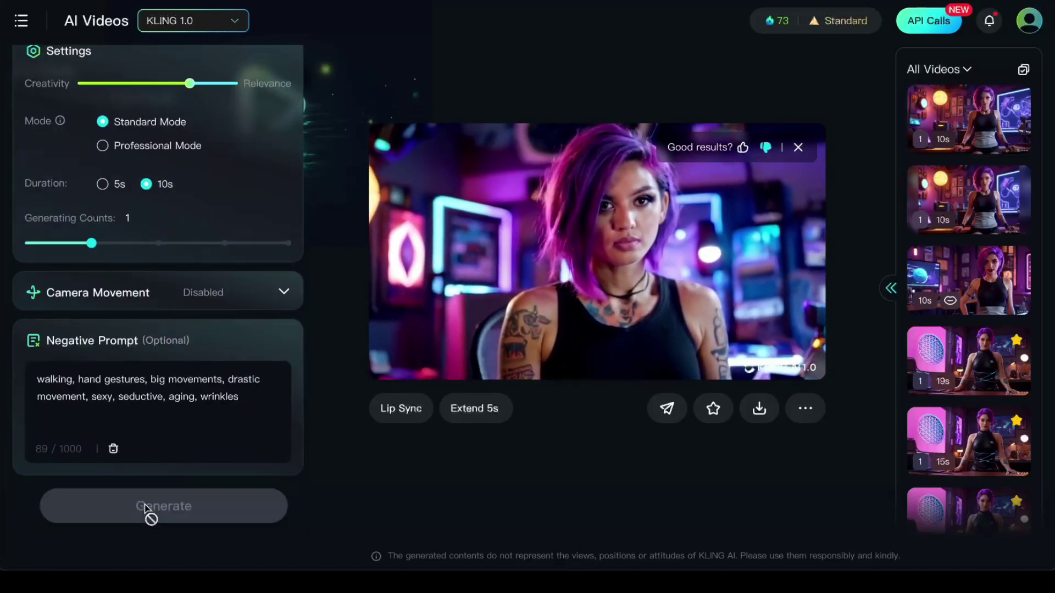
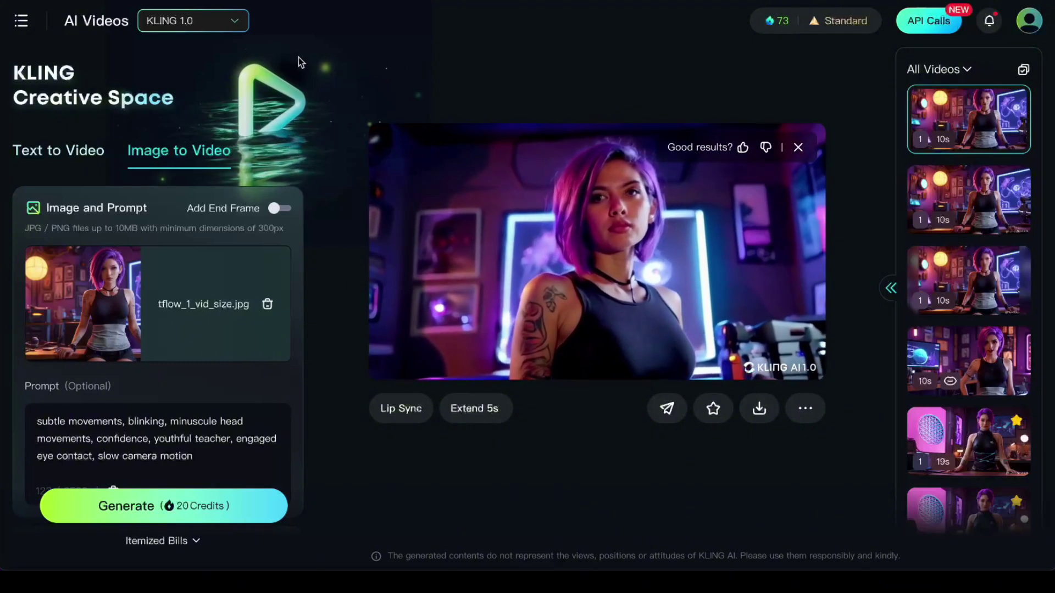
Switch the video model to KLING 1.5 and generate a 10s video in Professional Mode.
left_click(236, 24)
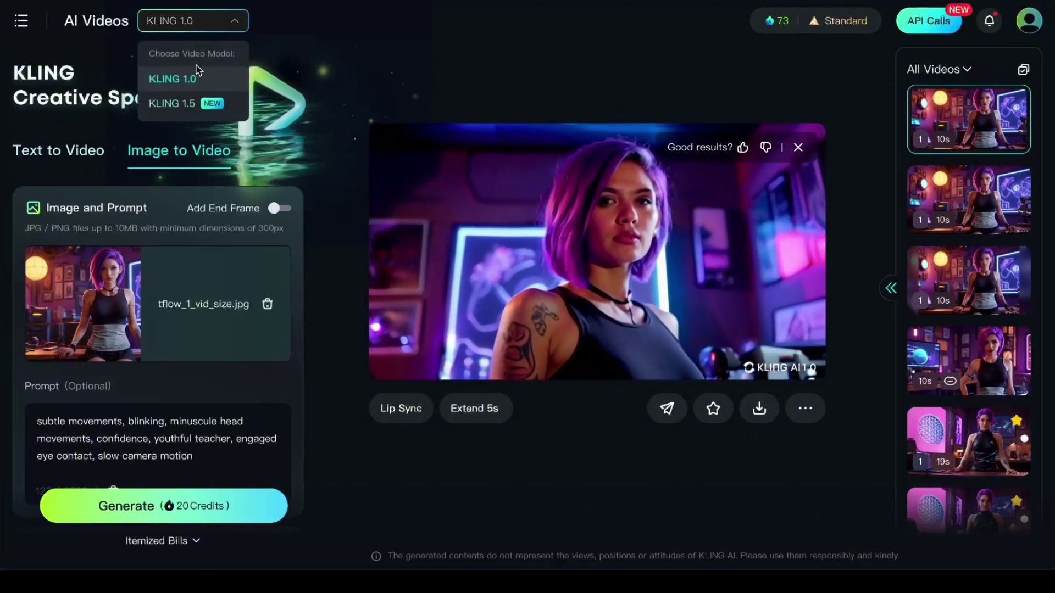
left_click(177, 103)
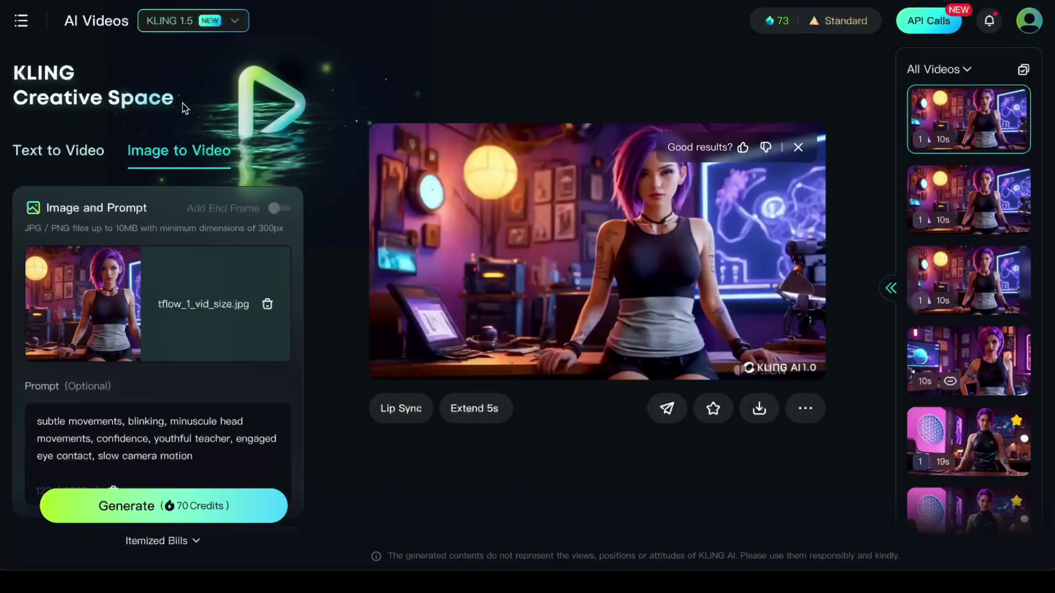
scroll(184, 108, "down", 10)
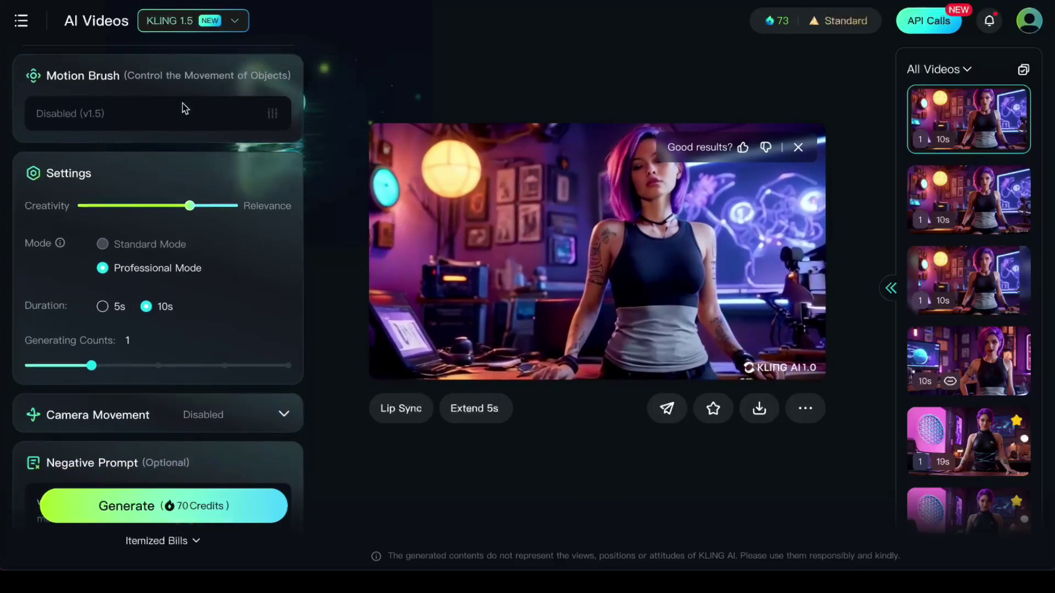
mouse_move(138, 212)
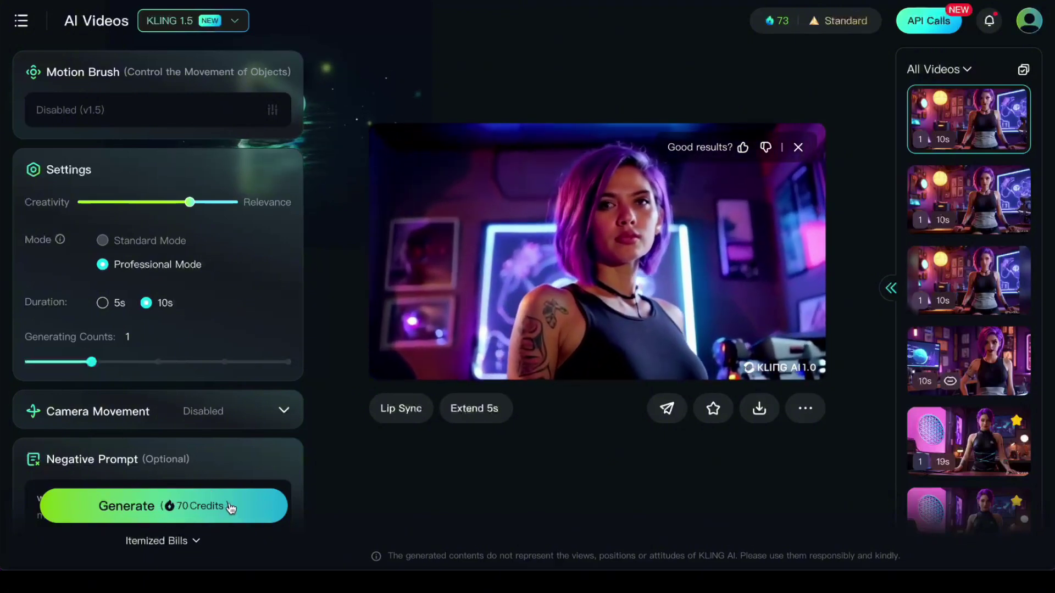
left_click(229, 509)
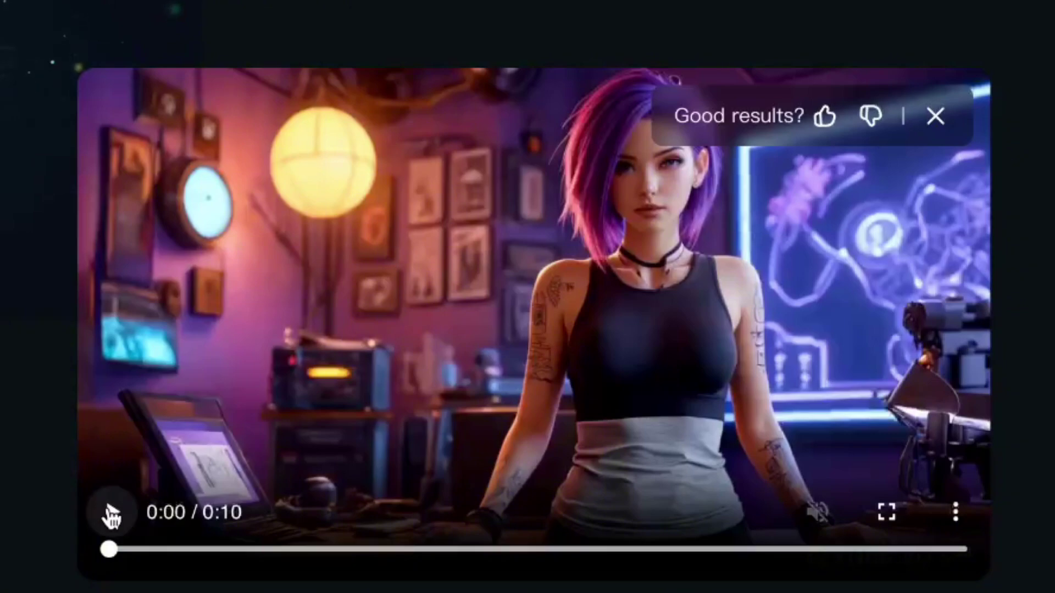
Play the new 10s video and submit positive feedback "perfect!" marked High video quality, Magnificent dynamic effect and Accurate understanding.
left_click(113, 516)
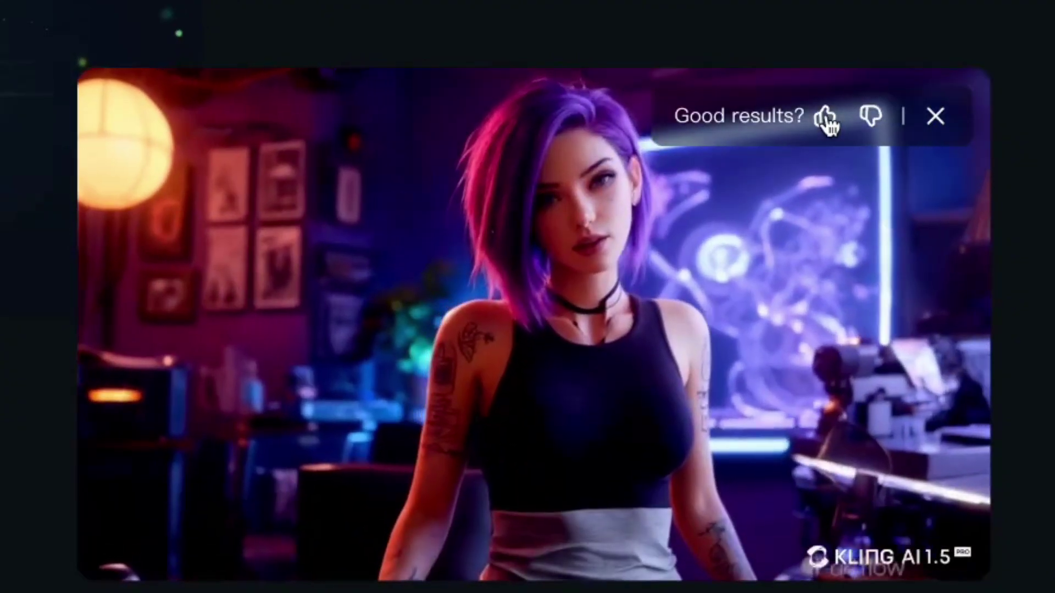
left_click(824, 117)
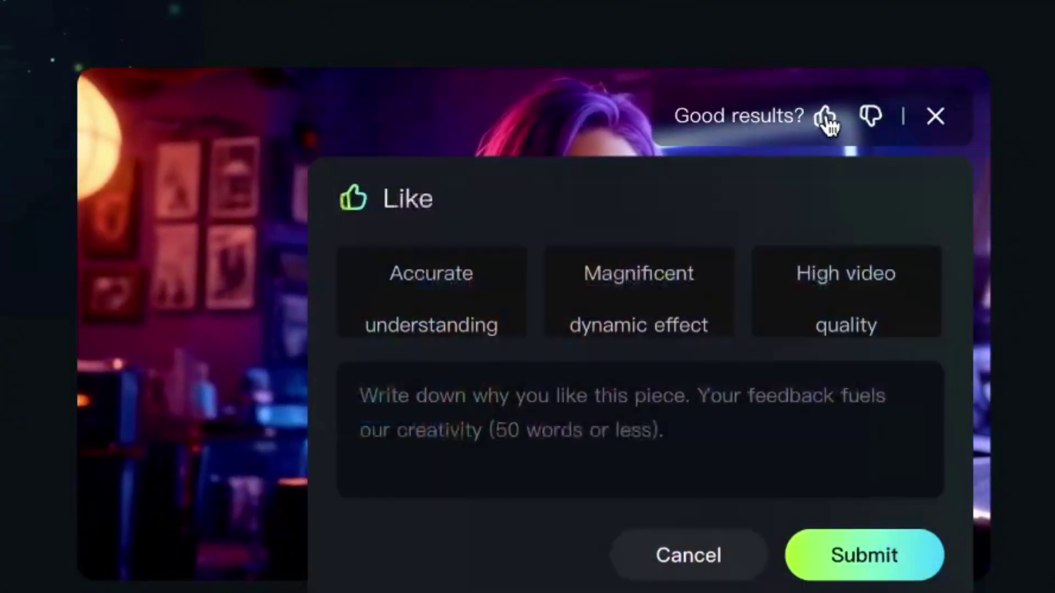
left_click(607, 416)
type("perfe")
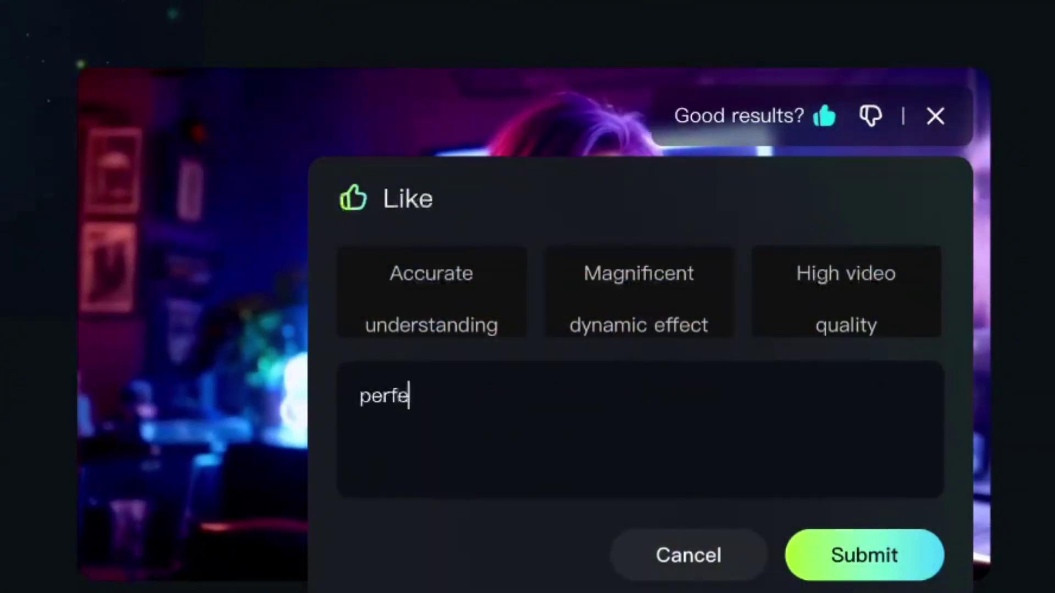
type("ct!")
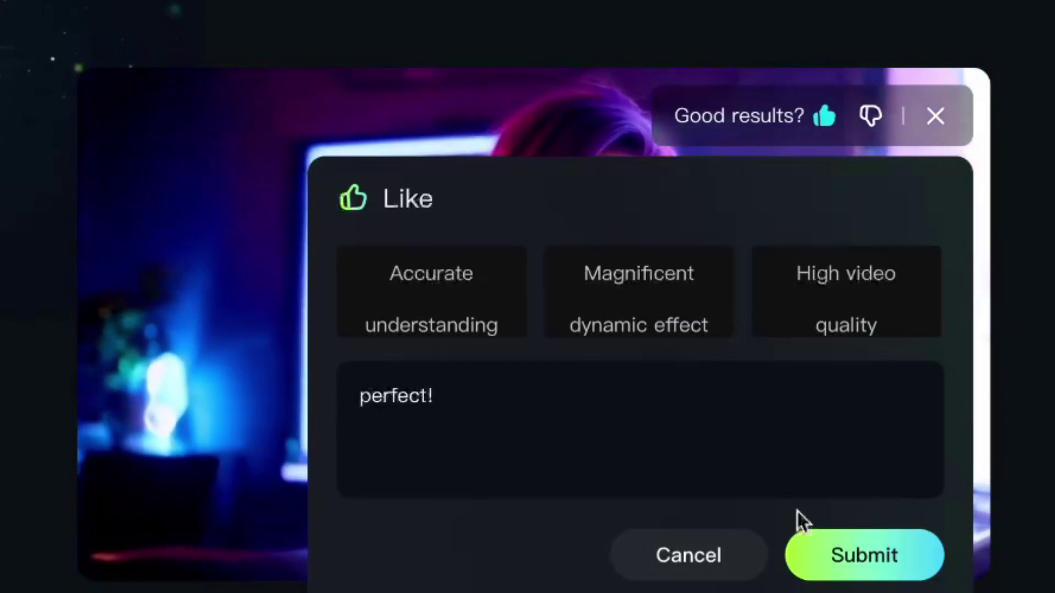
left_click(834, 319)
left_click(633, 314)
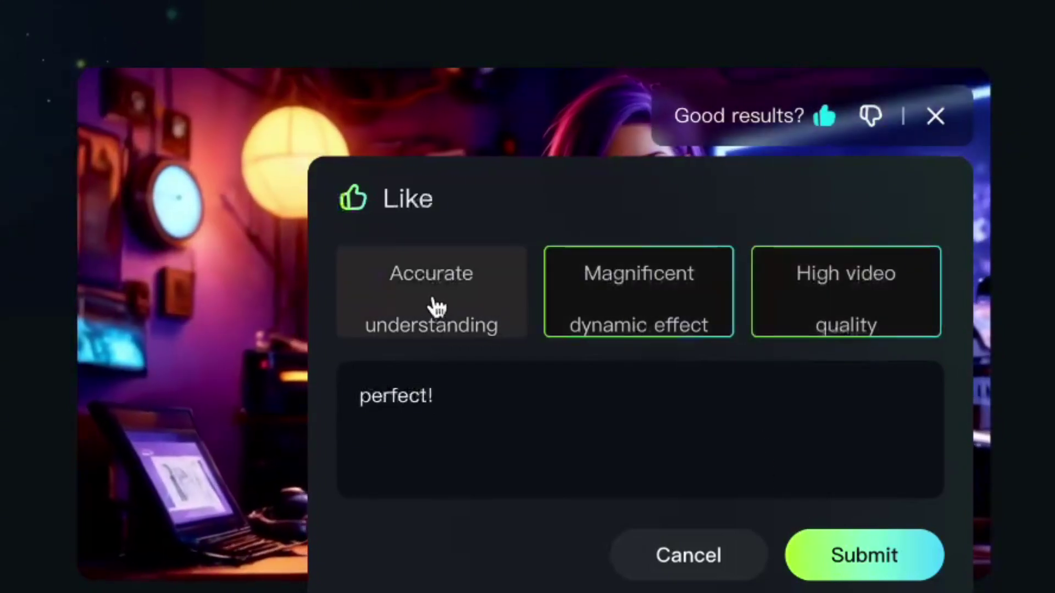
left_click(433, 306)
left_click(813, 560)
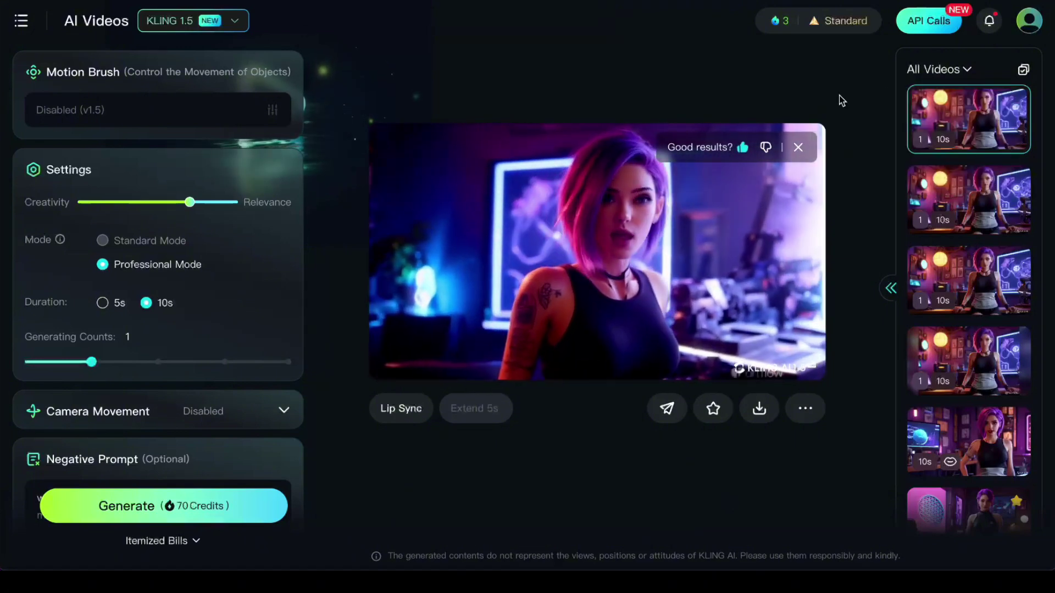
Star the newest avatar video and open Lip Sync for it, checking Upload Local Dubbing before returning to Text to Speech.
left_click(1016, 99)
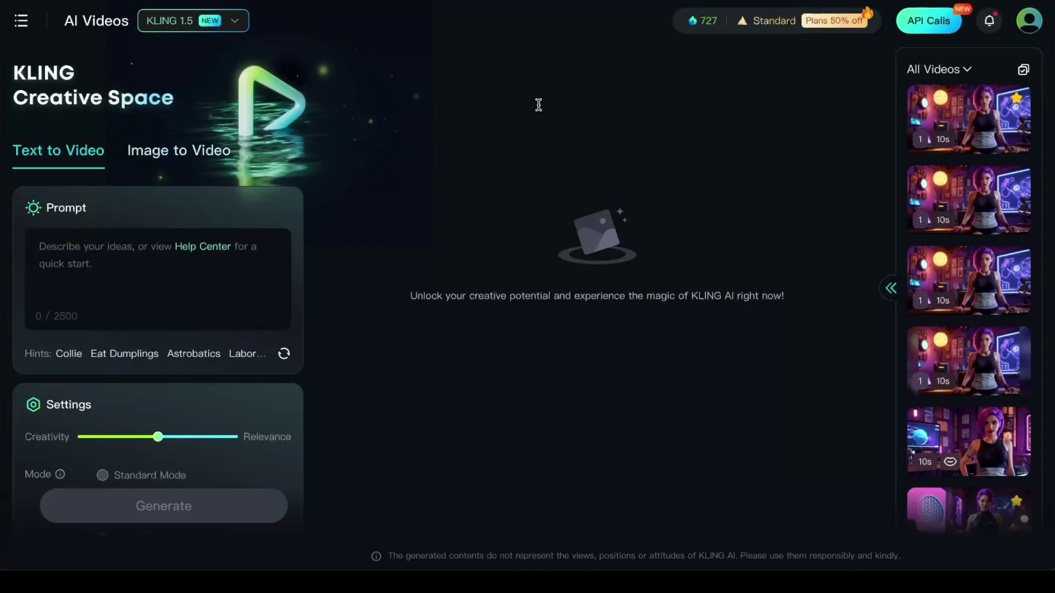
left_click(977, 104)
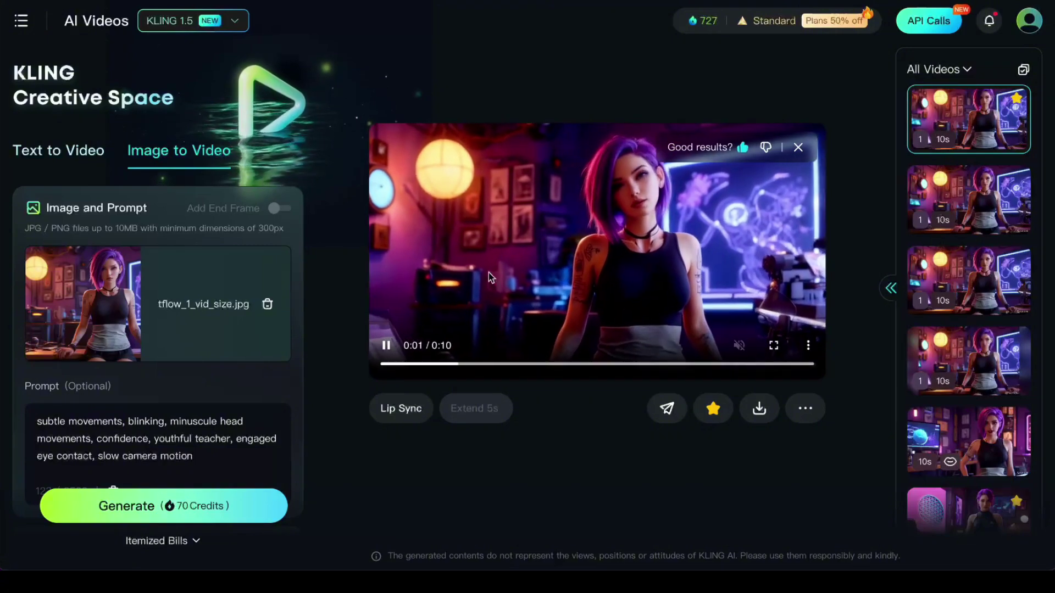
left_click(400, 410)
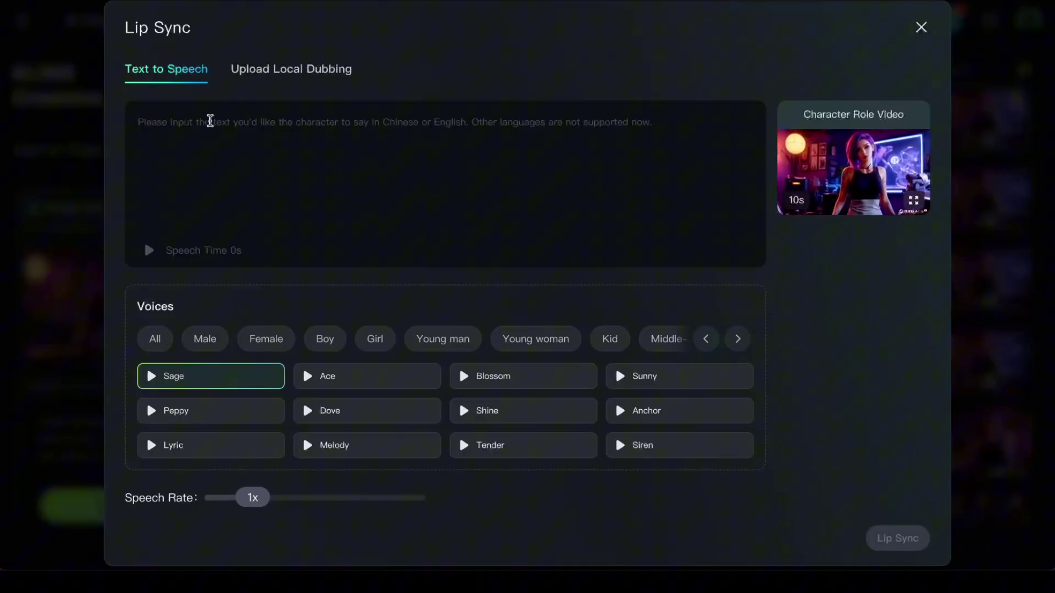
left_click(266, 70)
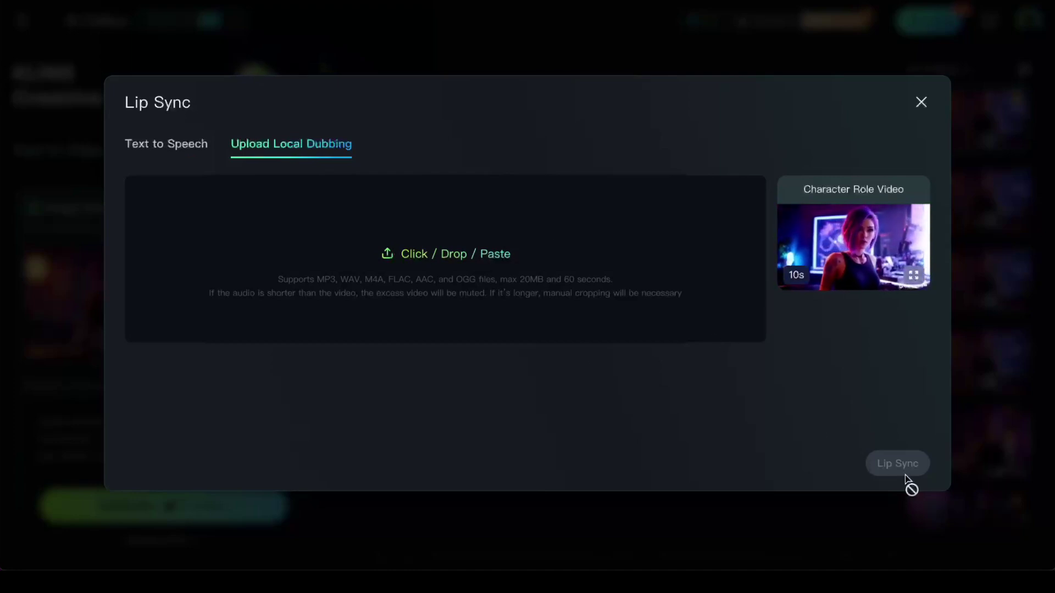
left_click(165, 147)
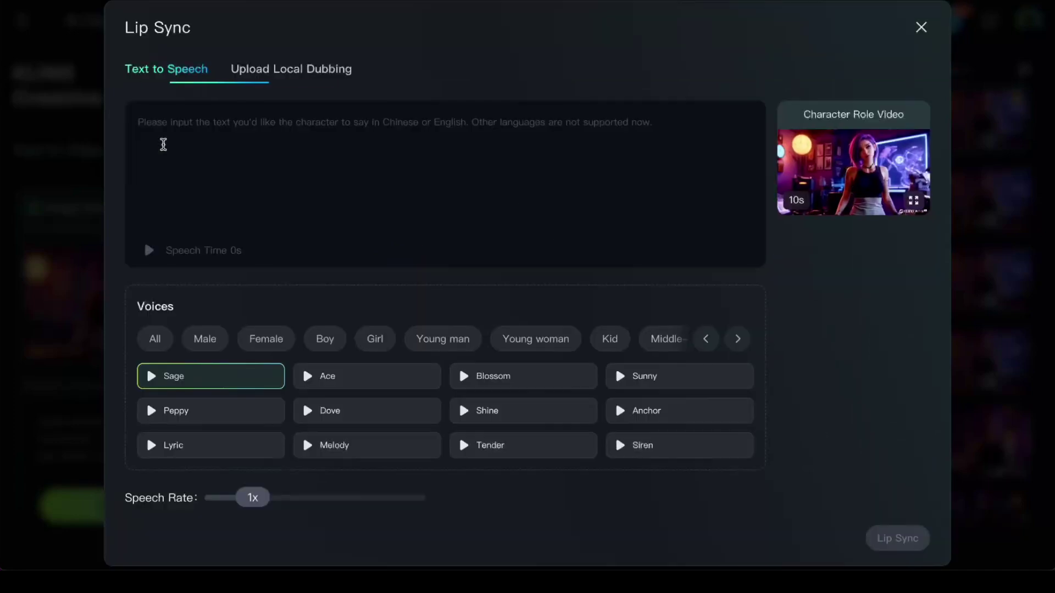
Preview the Sage, Peppy, Lyric, Ace, Dove, Melody and Blossom voices, and choose Melody for the speech.
left_click(152, 377)
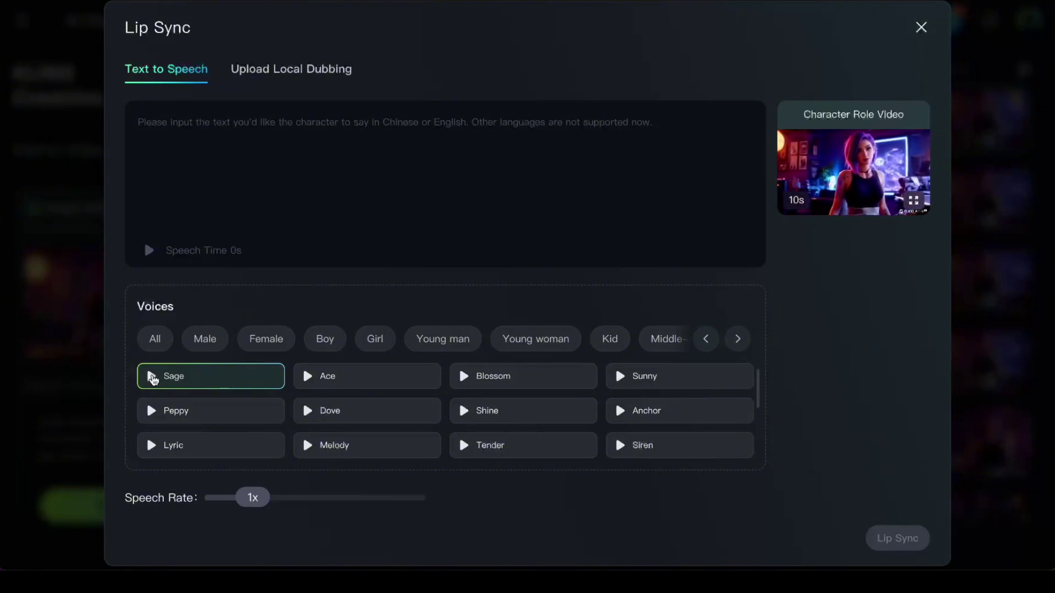
left_click(154, 413)
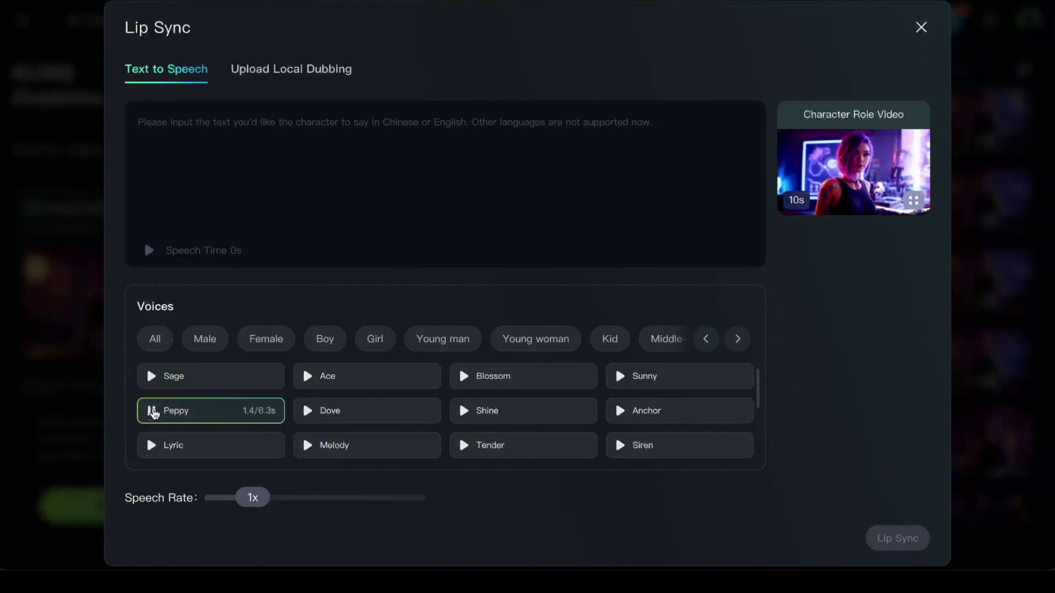
left_click(153, 451)
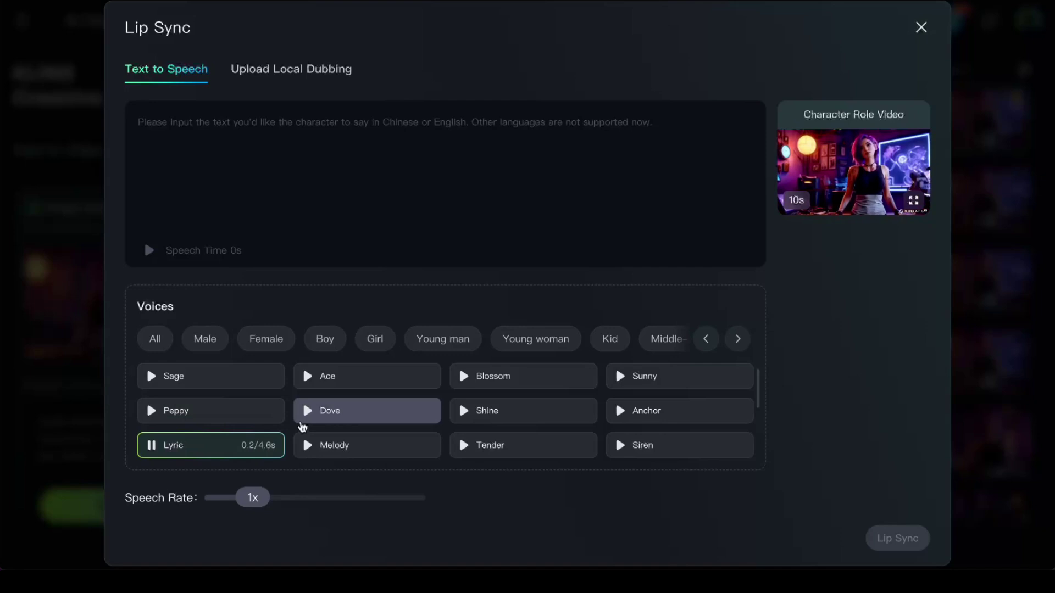
left_click(308, 379)
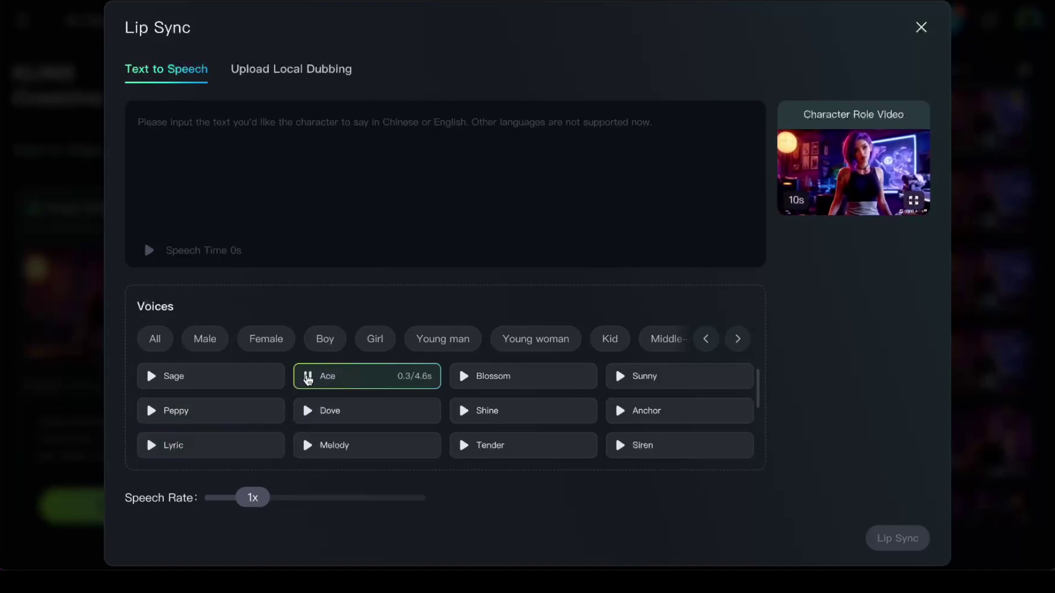
left_click(308, 412)
left_click(311, 447)
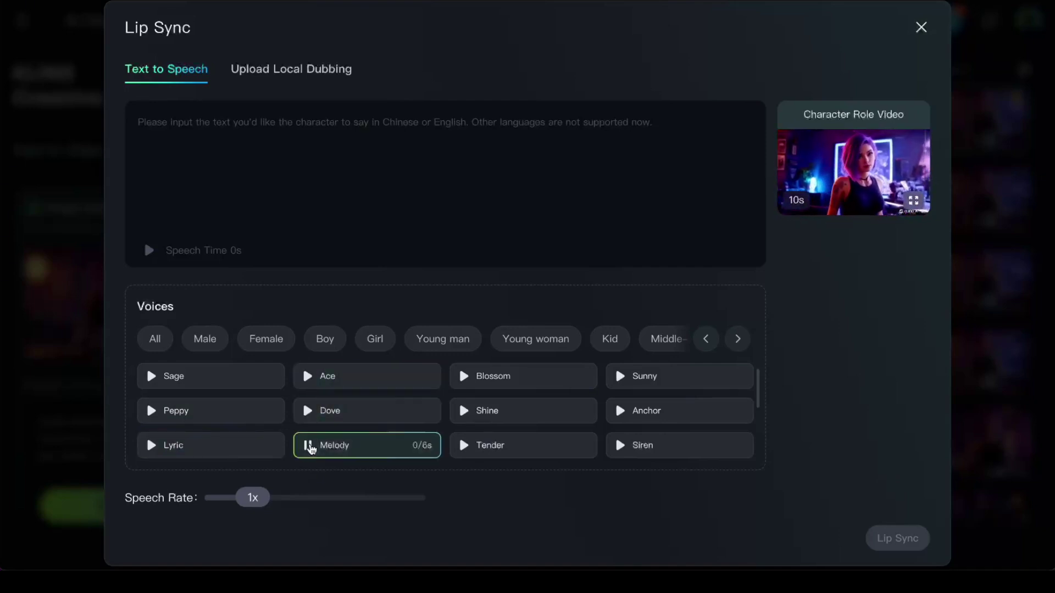
left_click(465, 380)
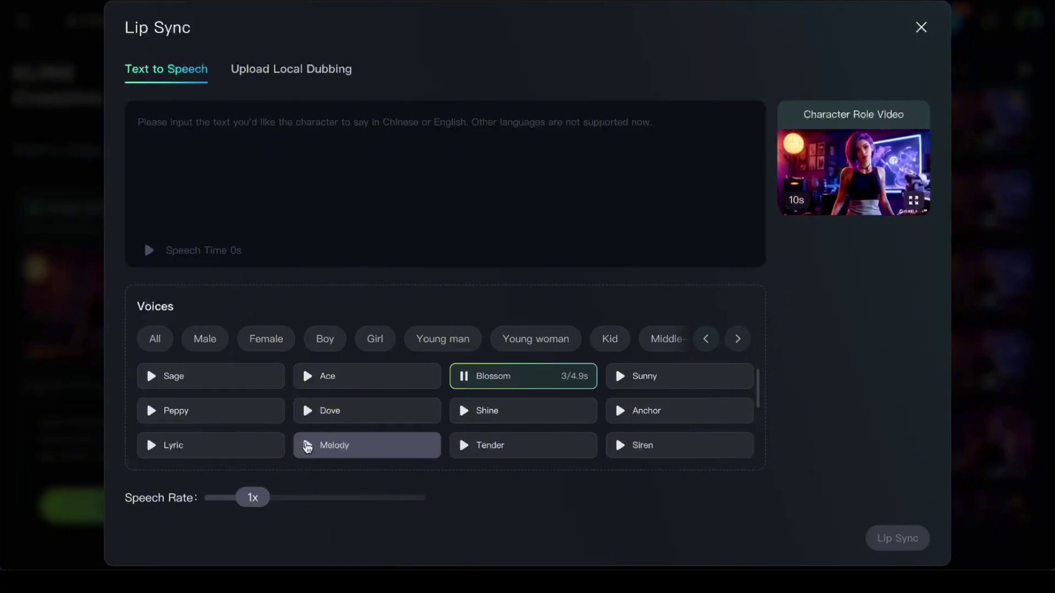
left_click(325, 447)
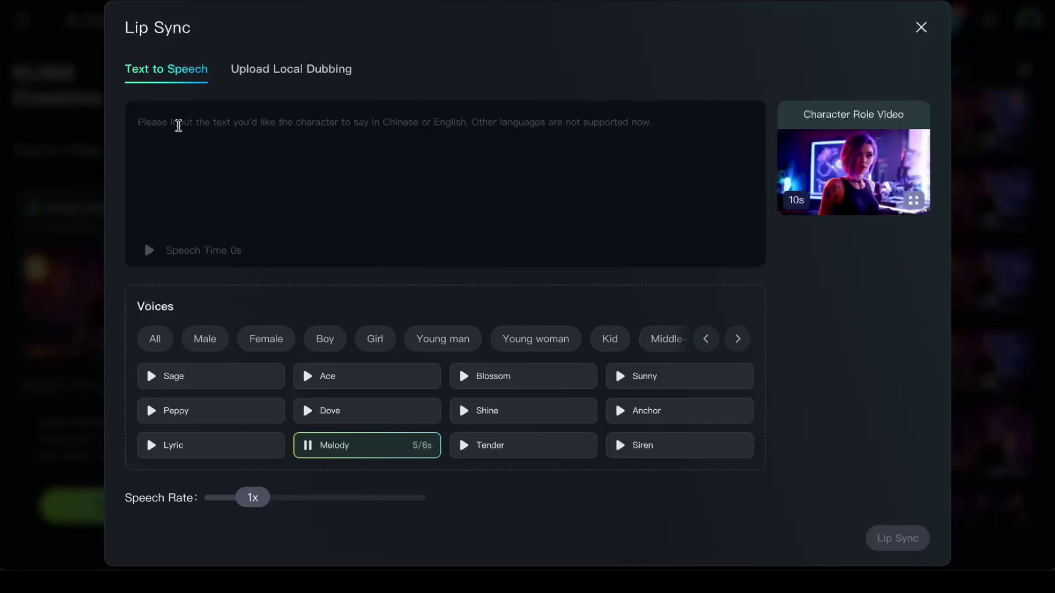
Enter the speech "Hey there creative! What do you think of my new lip syncing skills? Looks pretty awesome, am I right?" and generate the lip sync.
left_click(482, 203)
type("Hey there creative!")
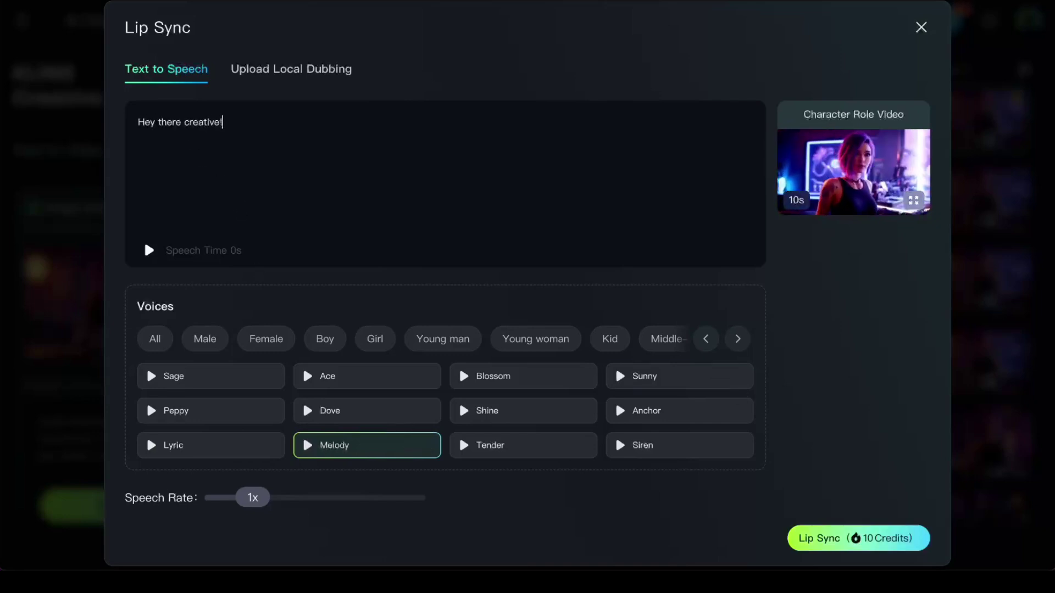
type(" What do you think of my new lip syncing skills? Looks pretty awesome, am I right?")
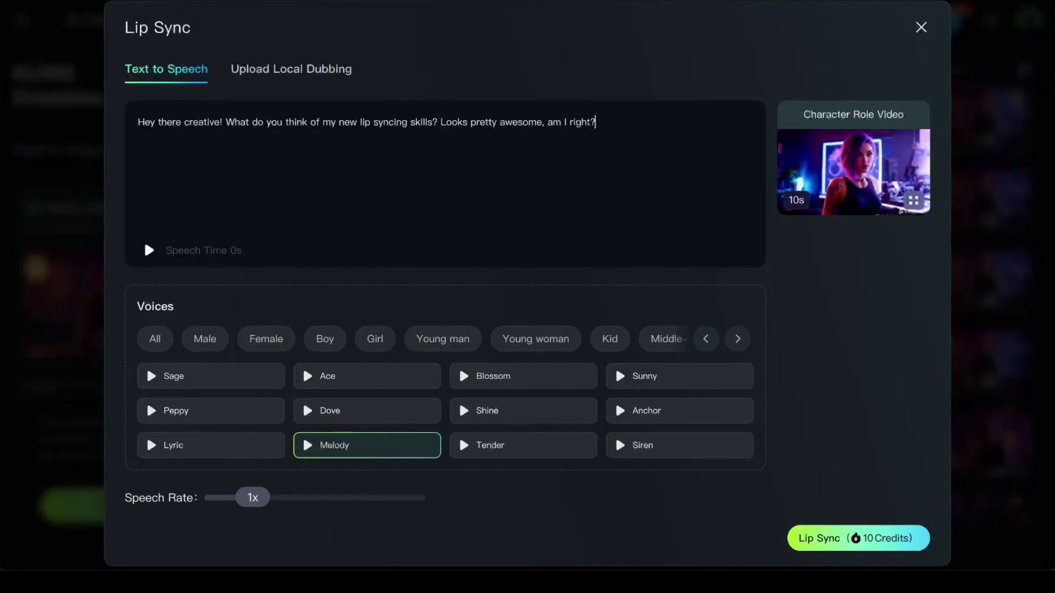
left_click(829, 537)
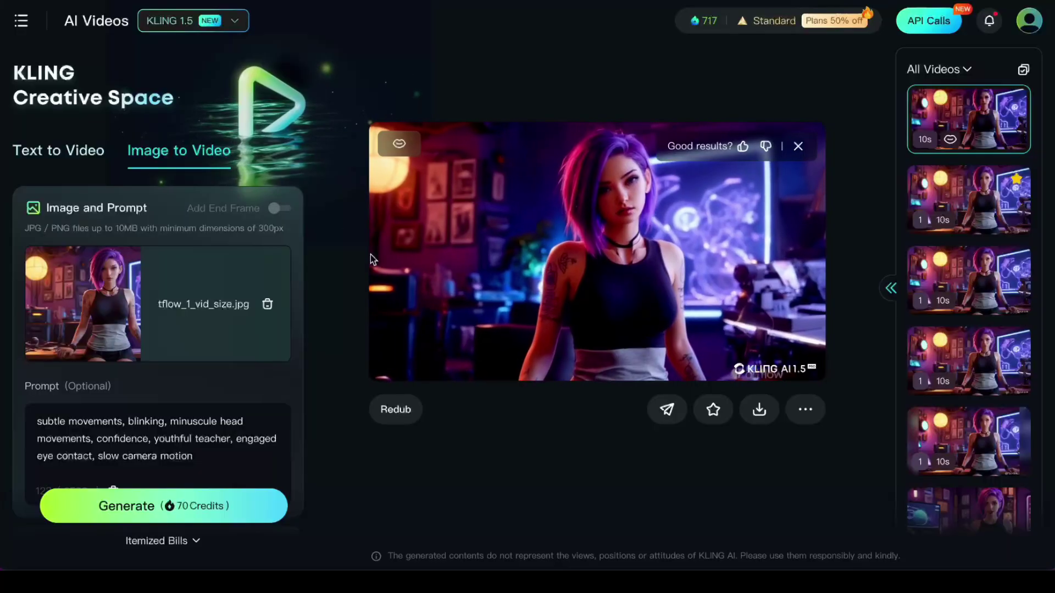
Adjust the system volume, unmute the lip-synced video and replay it from the start with sound.
key("XF86AudioRaiseVolume")
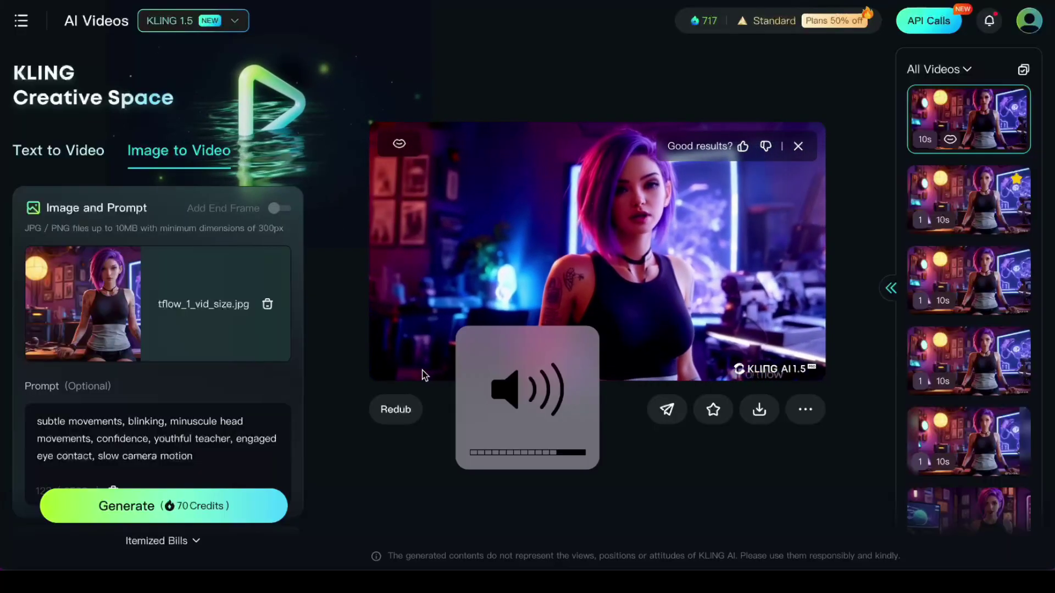
key("XF86AudioLowerVolume")
key("XF86AudioLowerVolume")
key("XF86AudioLowerVolume")
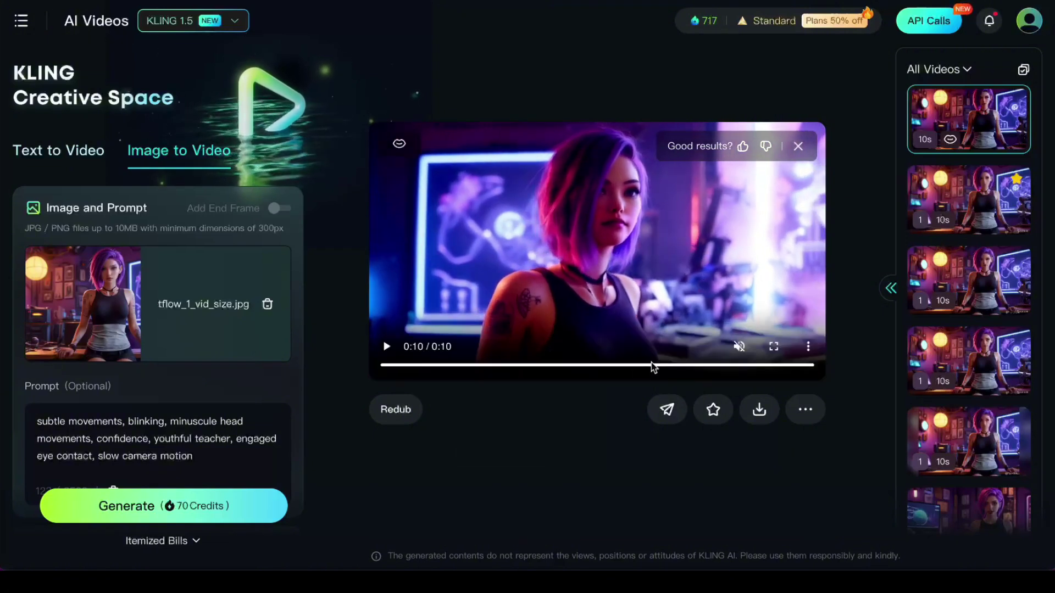
left_click(739, 346)
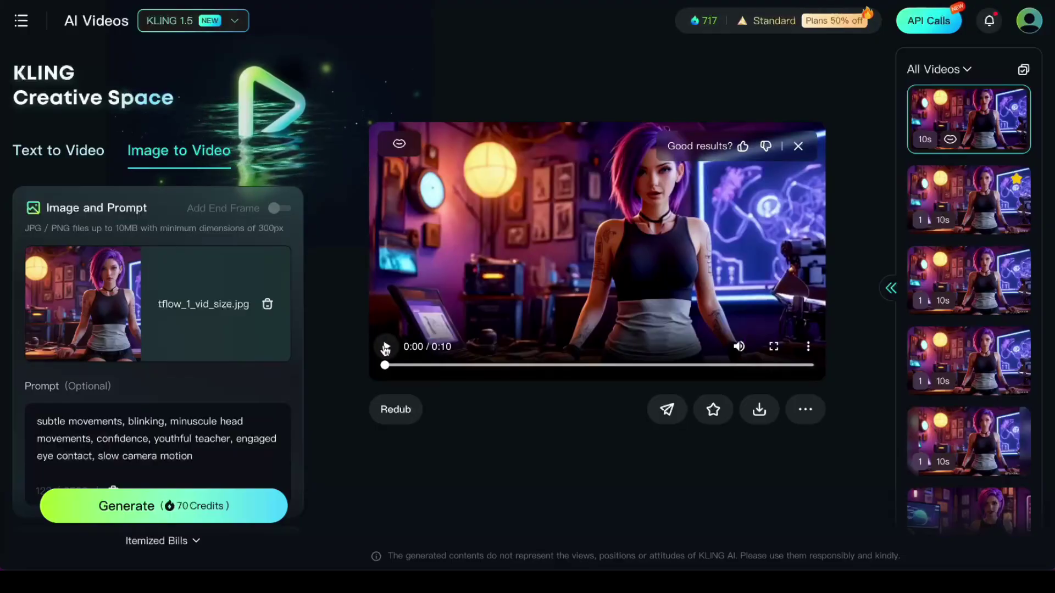
left_click(385, 348)
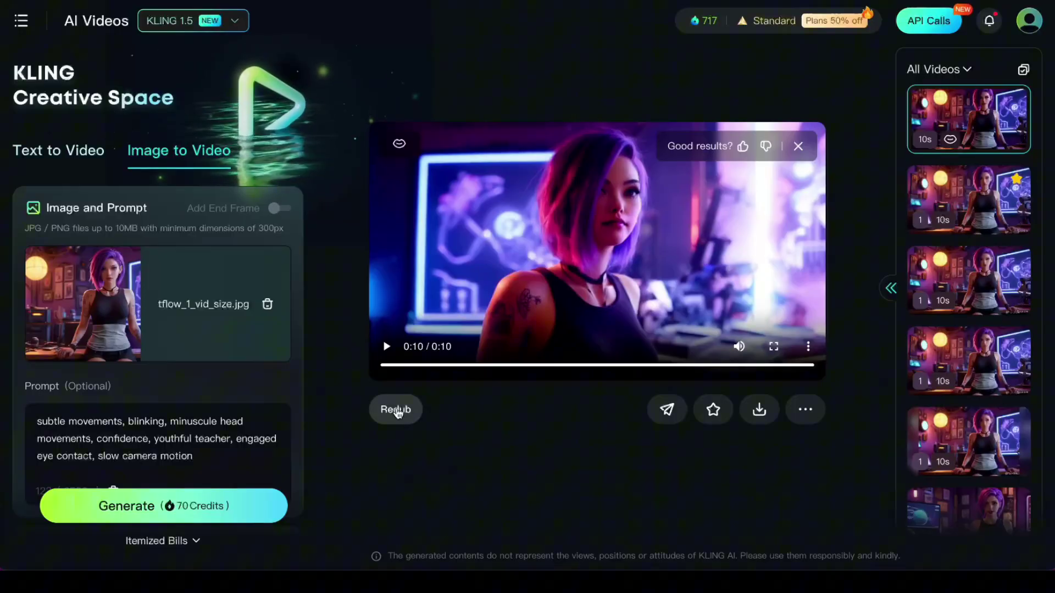
Redub the video with the same speech text in the Siren voice after previewing that voice.
left_click(397, 411)
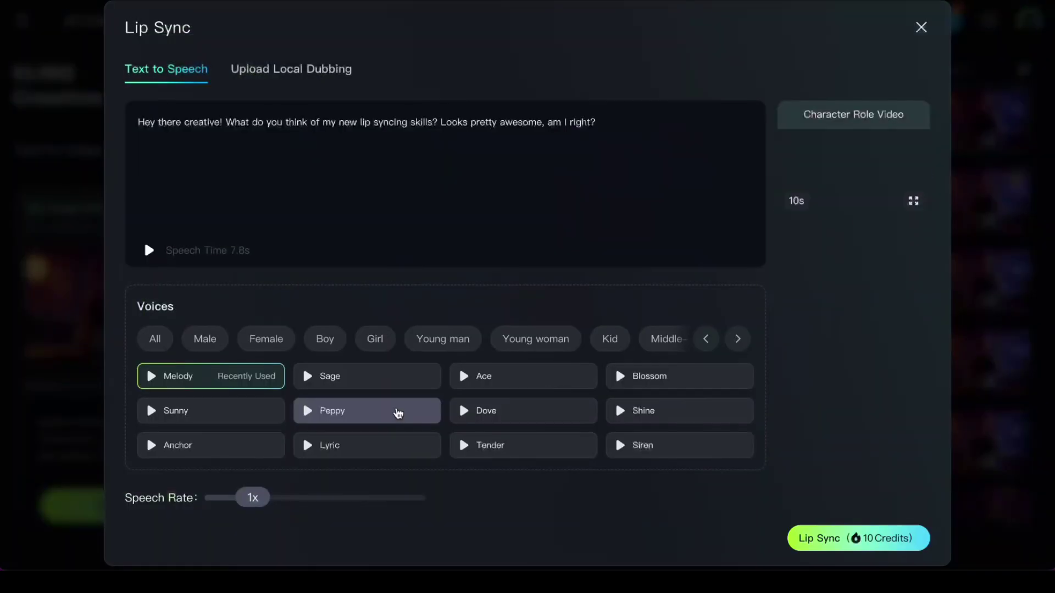
left_click(629, 448)
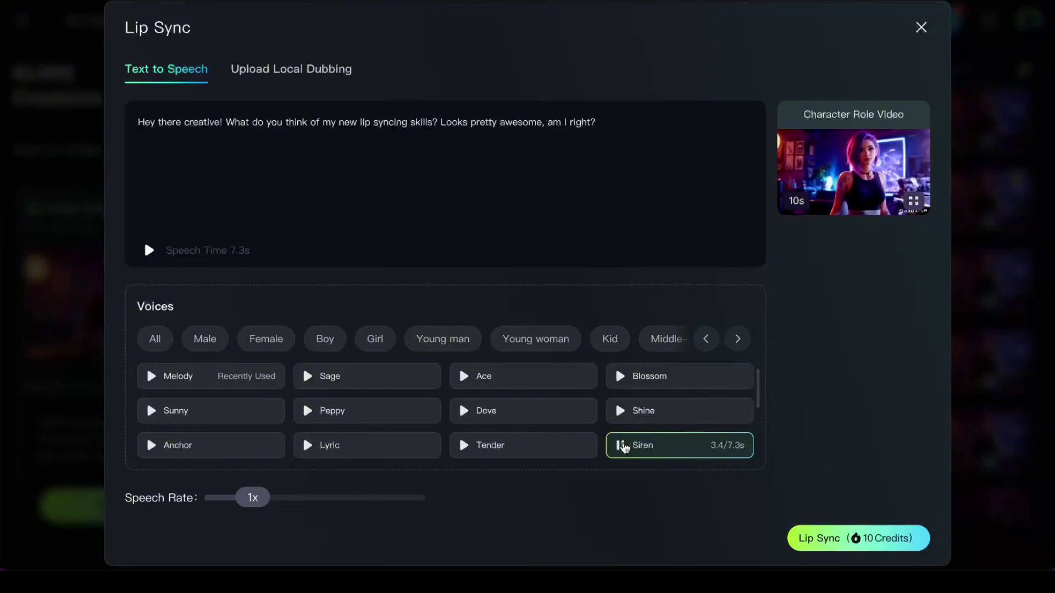
left_click(623, 446)
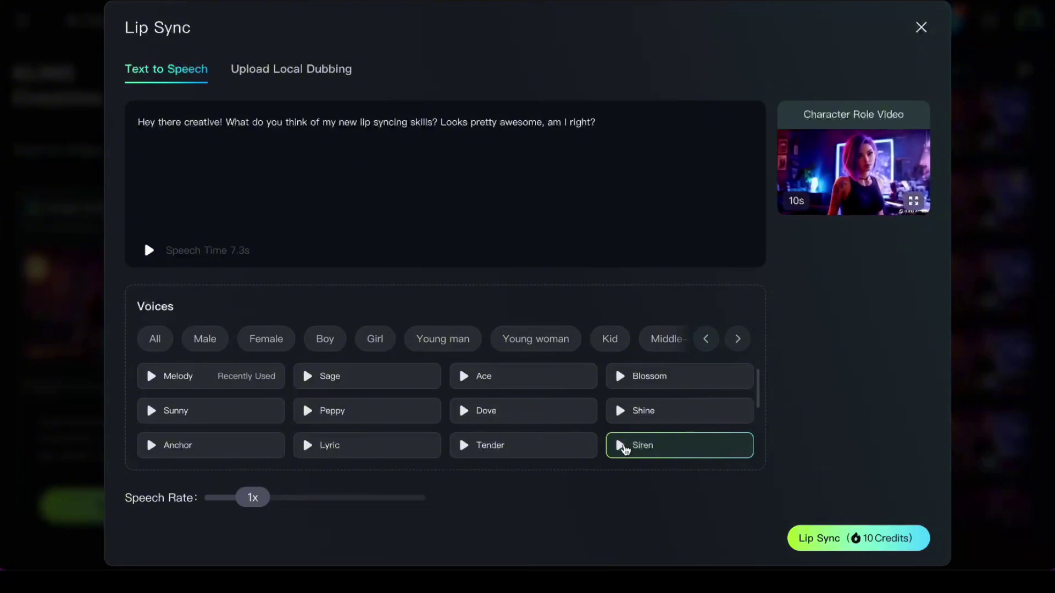
left_click(842, 541)
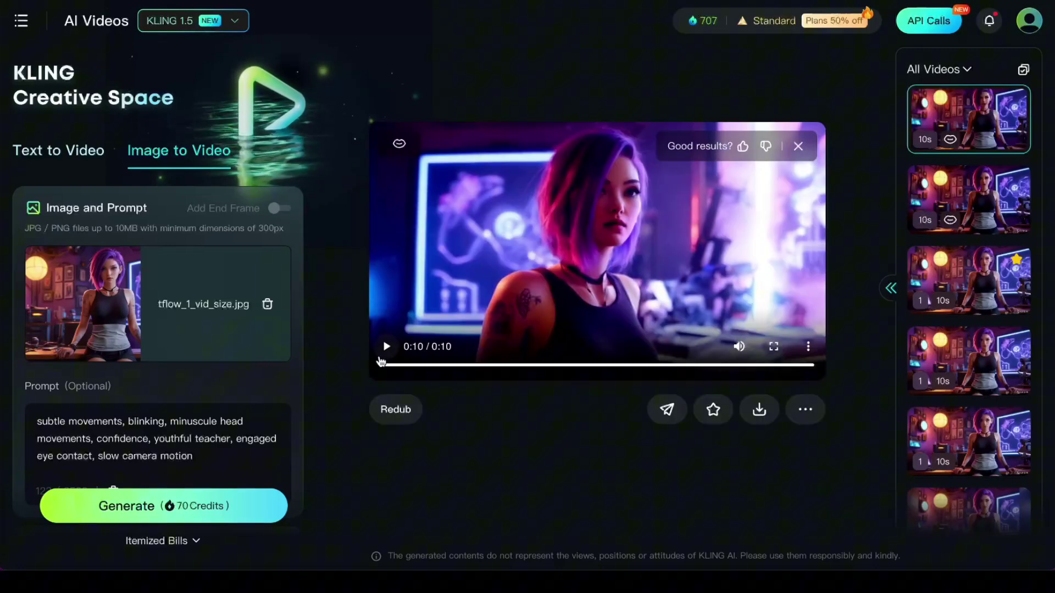
Play the video redubbed with the Siren voice and submit positive feedback on it.
left_click(381, 361)
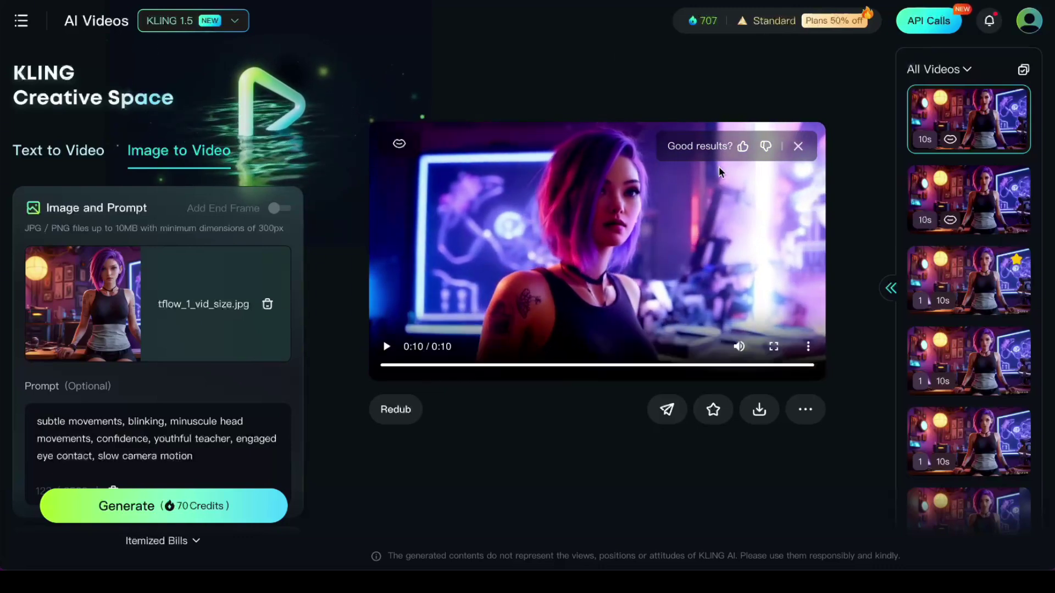
left_click(743, 148)
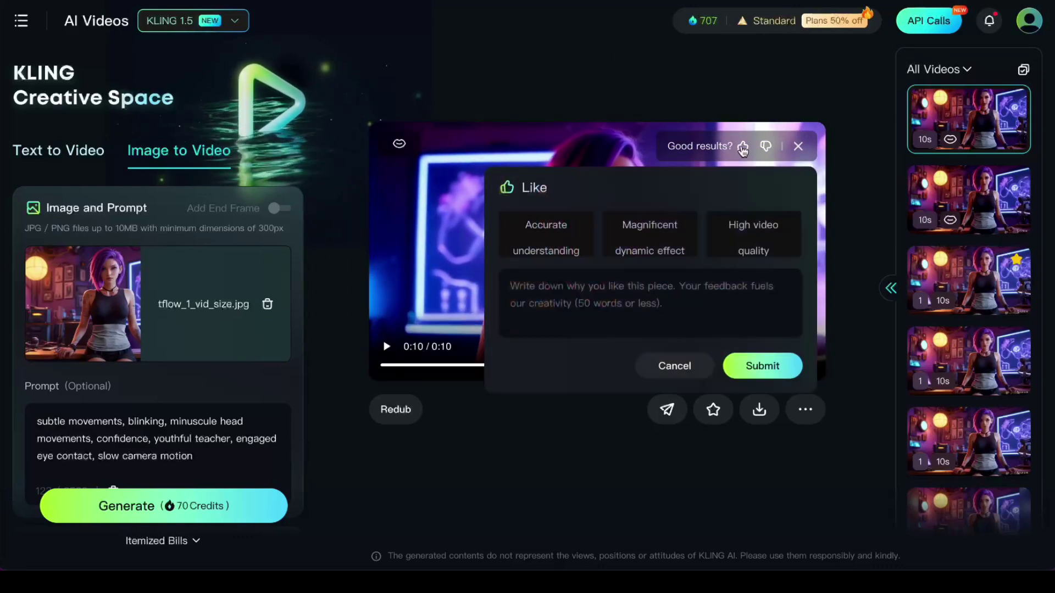
left_click(762, 365)
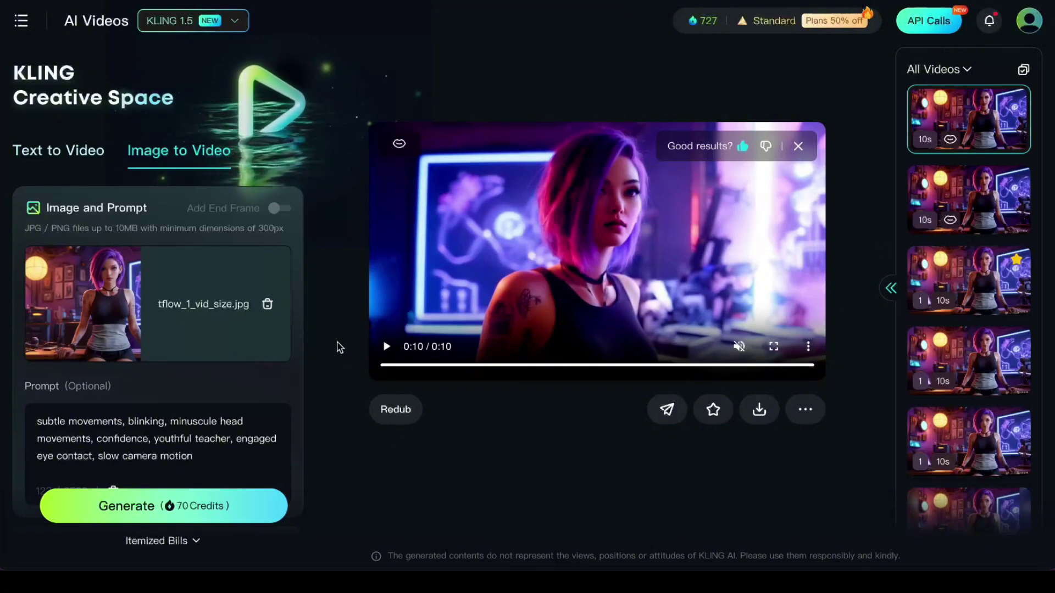
Redub the video with the local audio file "24_11_11 - Generative AI in Photoshop INTRO CLIP.wav" from the Audio folder.
left_click(398, 411)
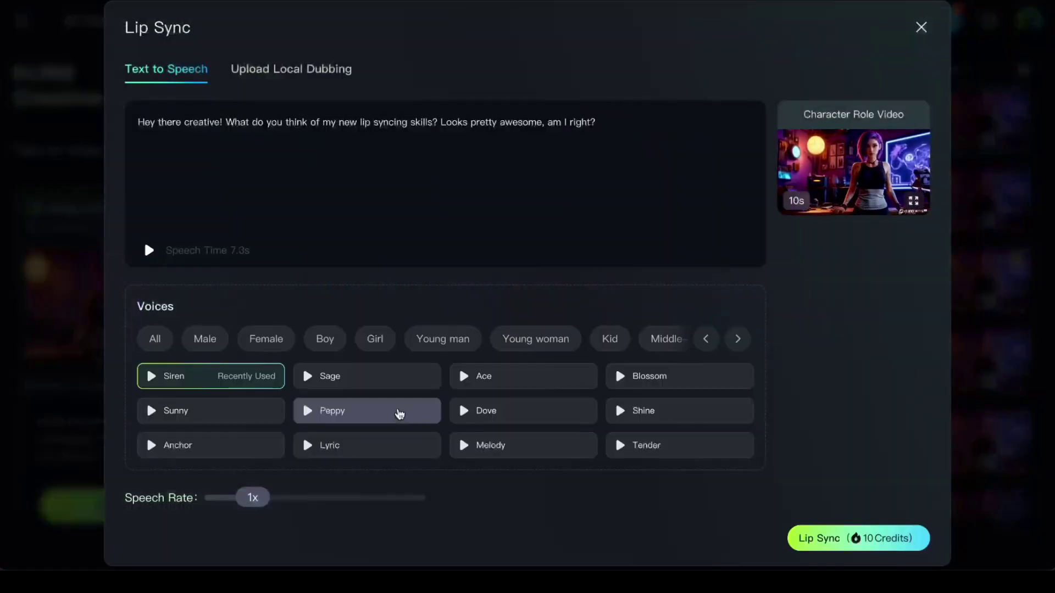
left_click(308, 69)
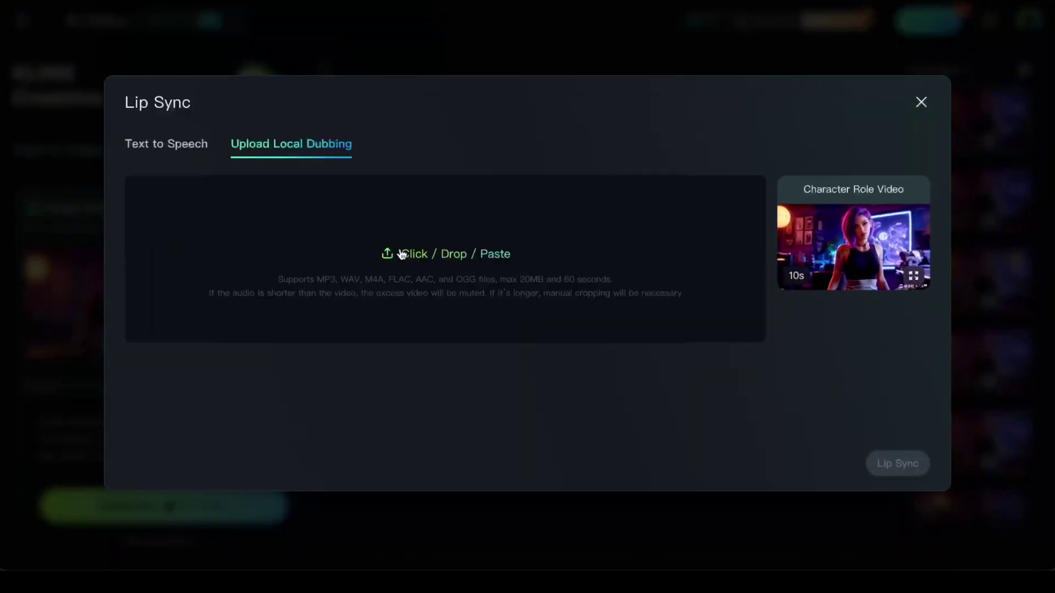
mouse_move(155, 551)
left_click(186, 538)
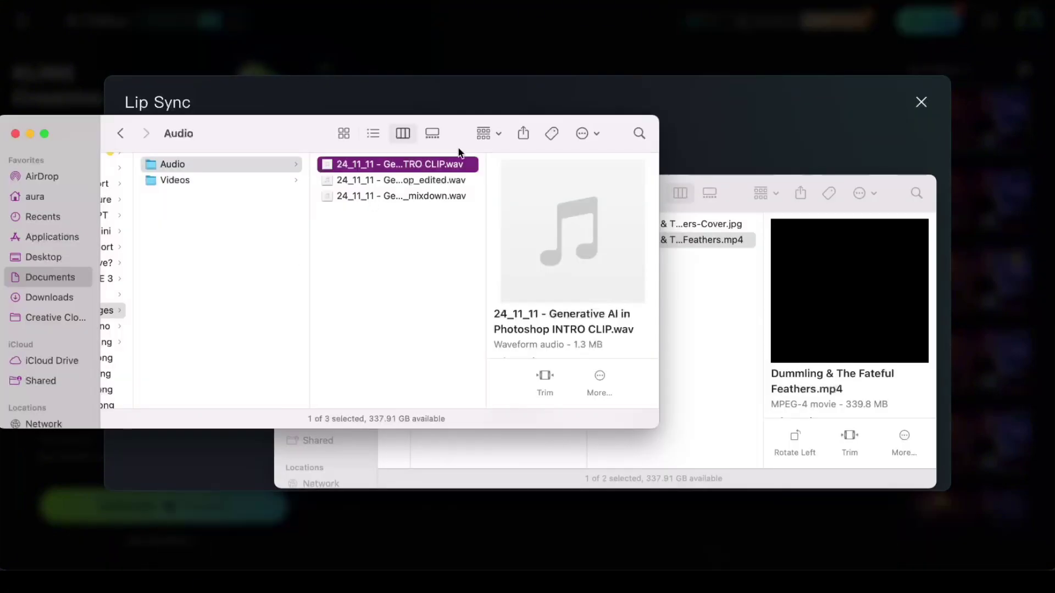
left_click_drag(442, 300, 234, 223)
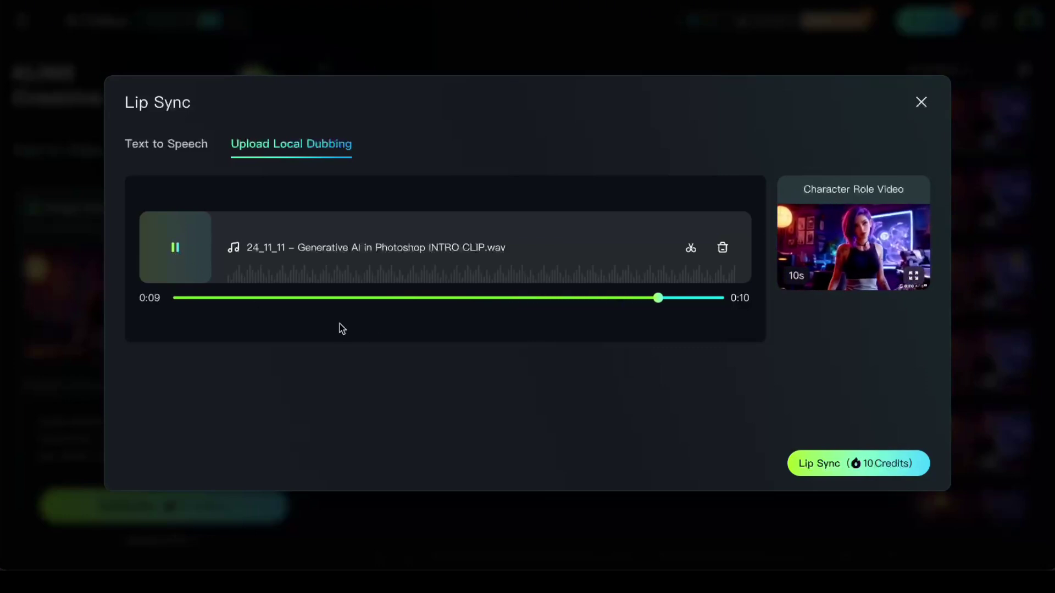
left_click(858, 464)
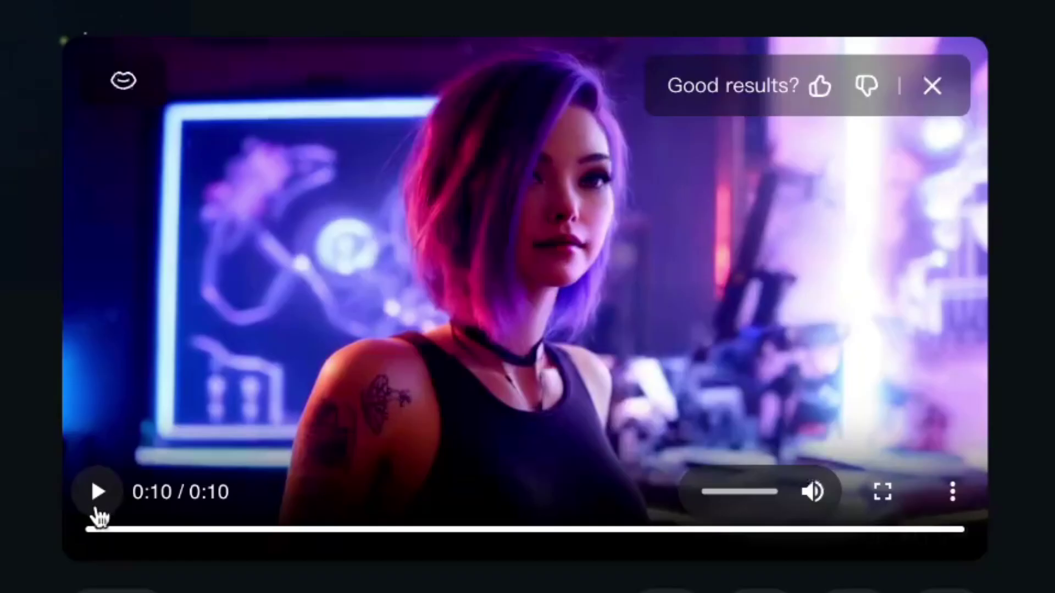
Play the video dubbed with the uploaded audio and submit positive feedback marked Accurate understanding and Magnificent dynamic effect.
left_click(97, 510)
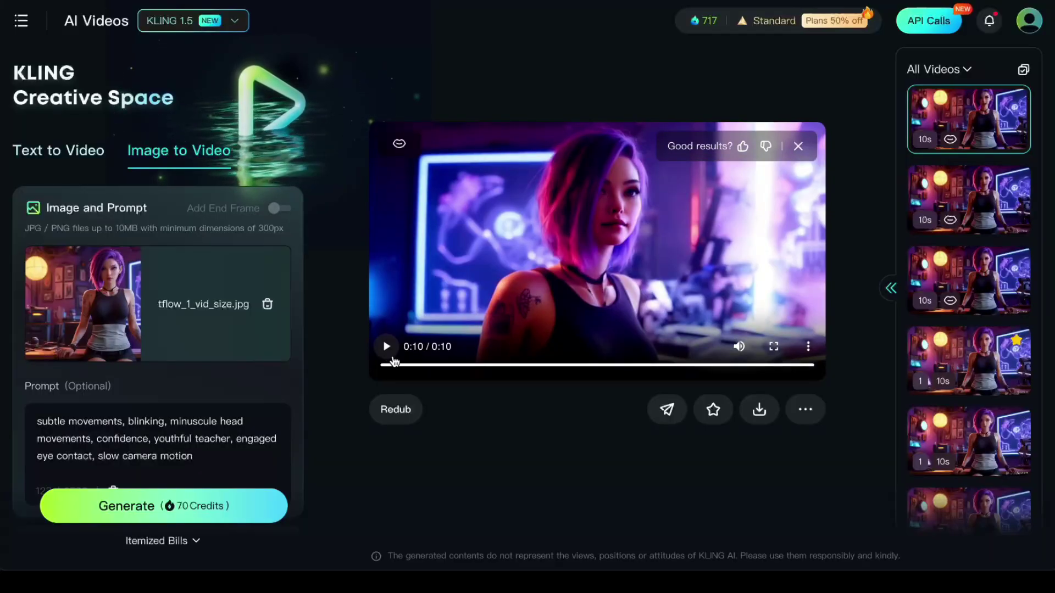
left_click(743, 148)
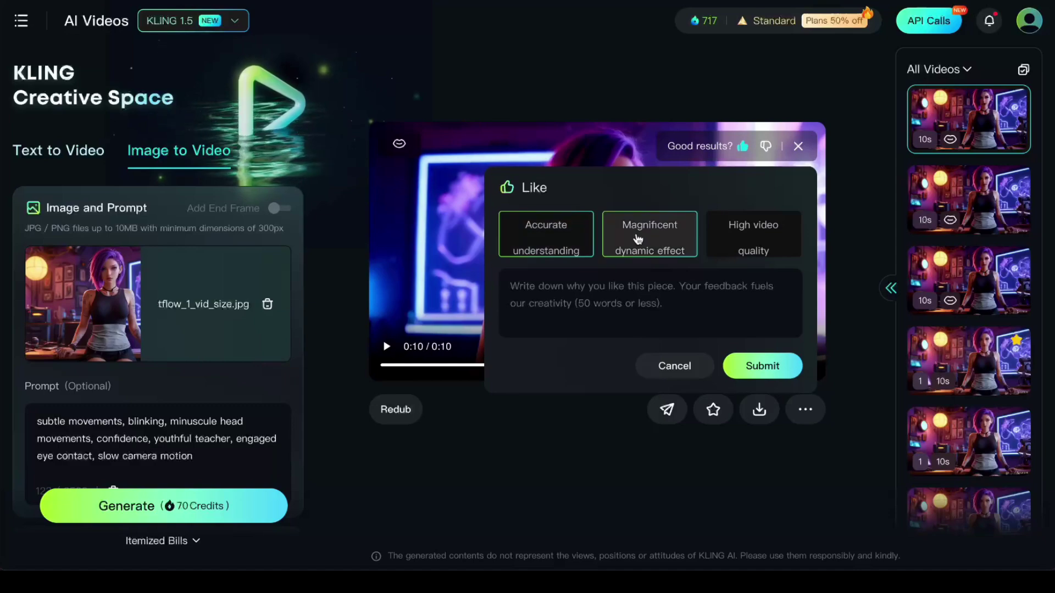
left_click(761, 365)
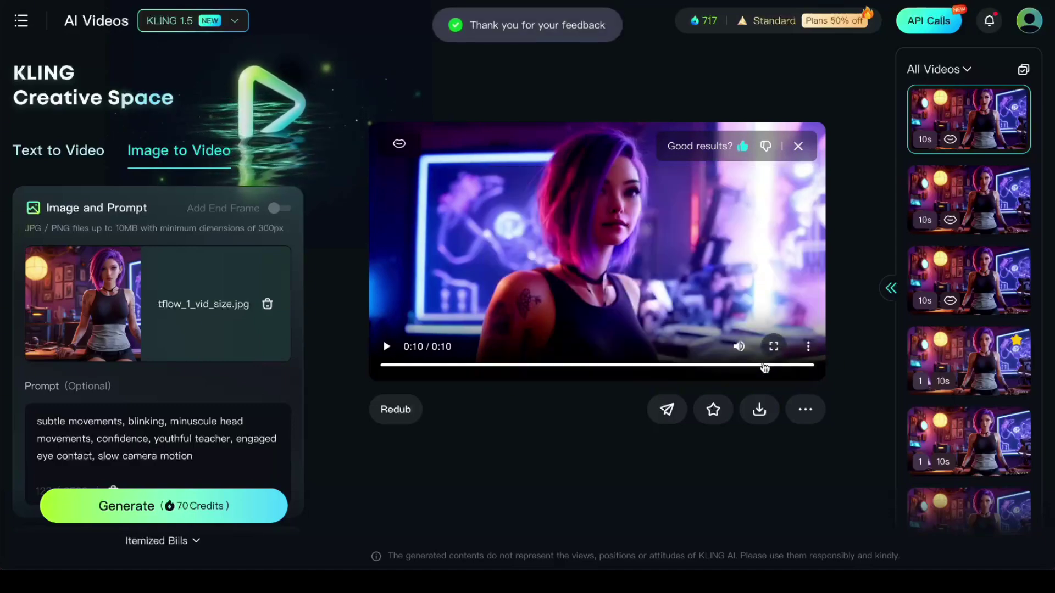